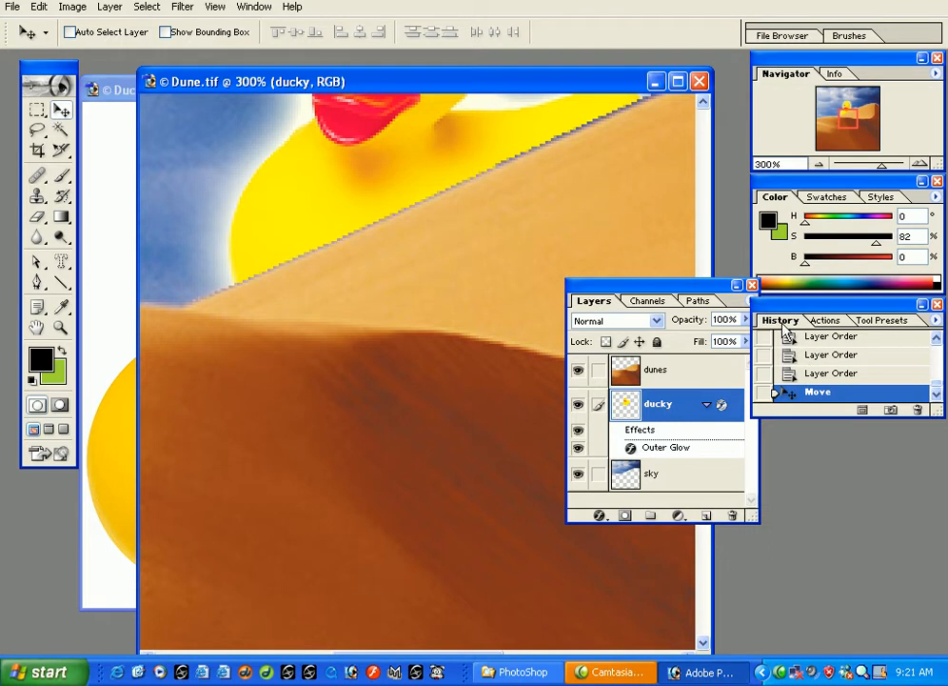
# Step: Undock and enlarge the History palette, and revert the image to its original Dune.tif snapshot
pyautogui.moveTo(786, 327); pyautogui.dragTo(396, 261)
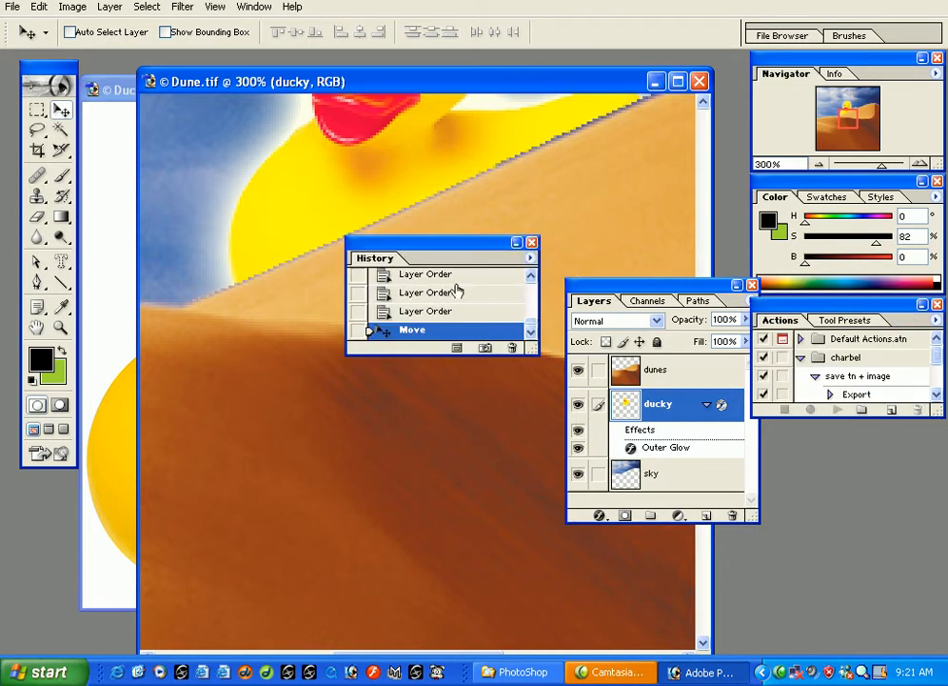
pyautogui.moveTo(530, 327); pyautogui.dragTo(533, 290)
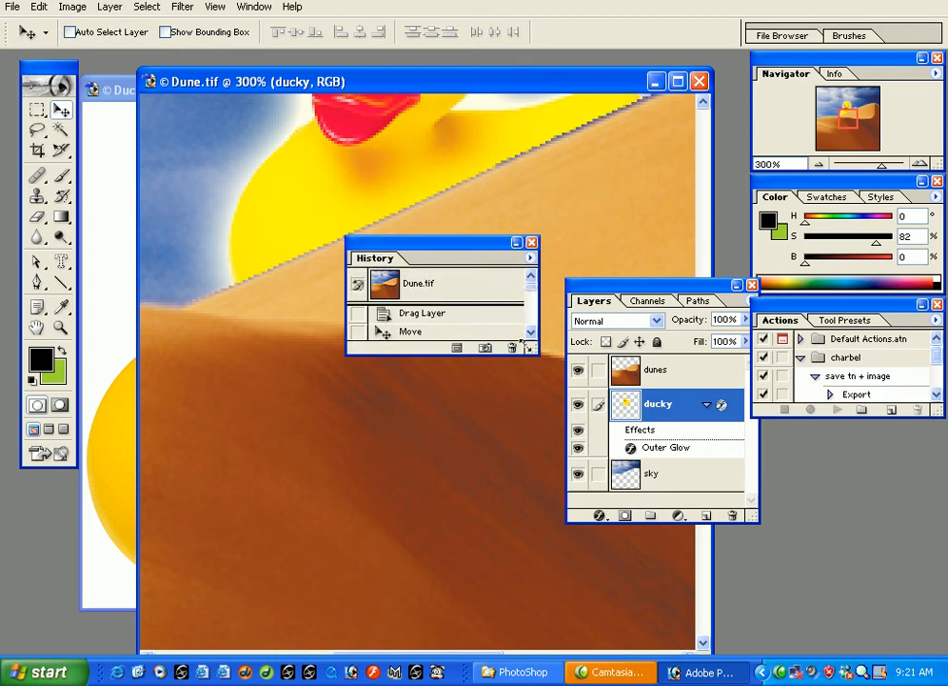
pyautogui.moveTo(554, 484); pyautogui.dragTo(558, 508)
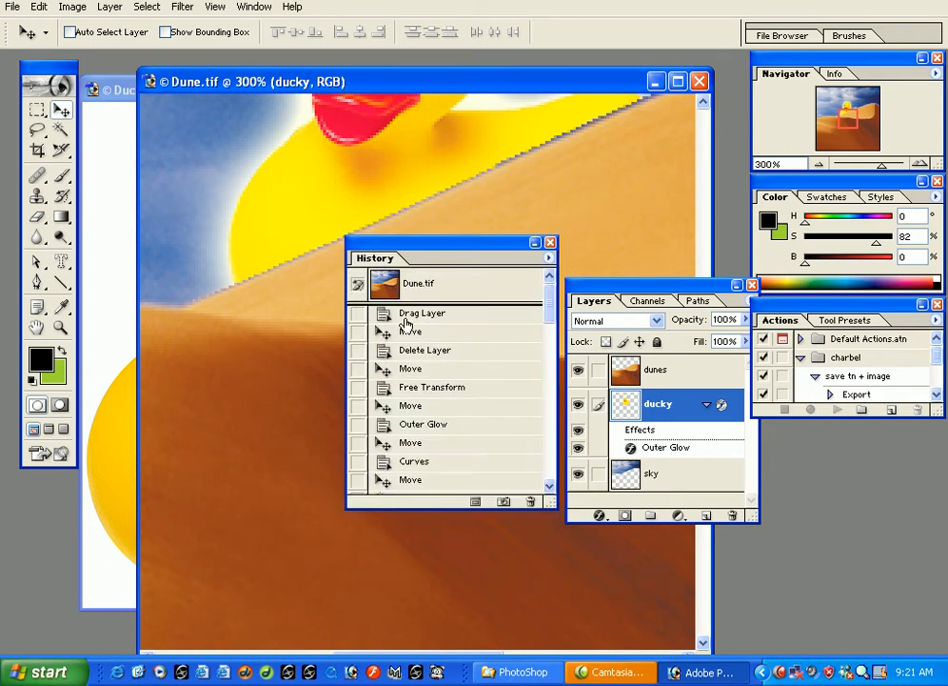
pyautogui.moveTo(557, 311)
pyautogui.mouseDown()
pyautogui.moveTo(550, 440)
pyautogui.moveTo(549, 314)
pyautogui.mouseUp()
pyautogui.moveTo(550, 317); pyautogui.dragTo(549, 388)
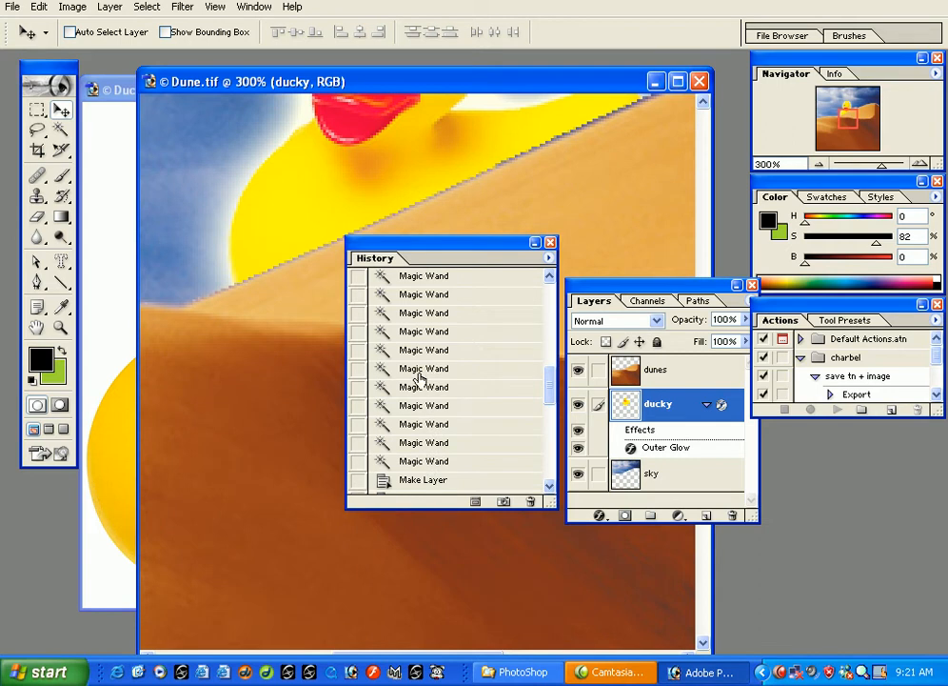
pyautogui.moveTo(549, 400); pyautogui.dragTo(541, 303)
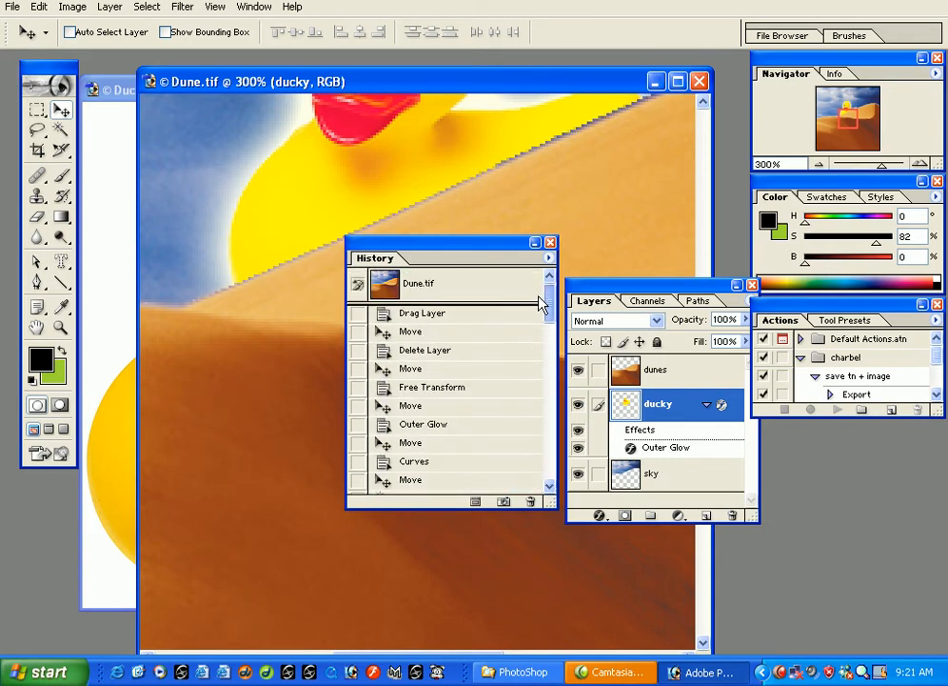
pyautogui.click(424, 285)
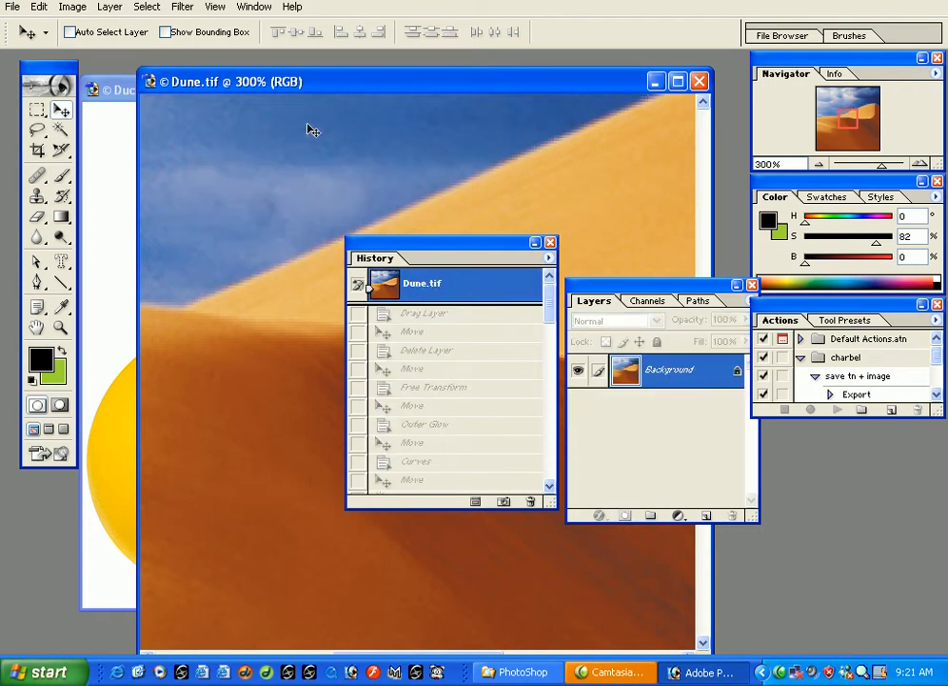
# Step: Review the recorded states one by one from Drag Layer to the Move after Curves, and return to the Dune.tif snapshot
pyautogui.moveTo(455, 253); pyautogui.dragTo(571, 229)
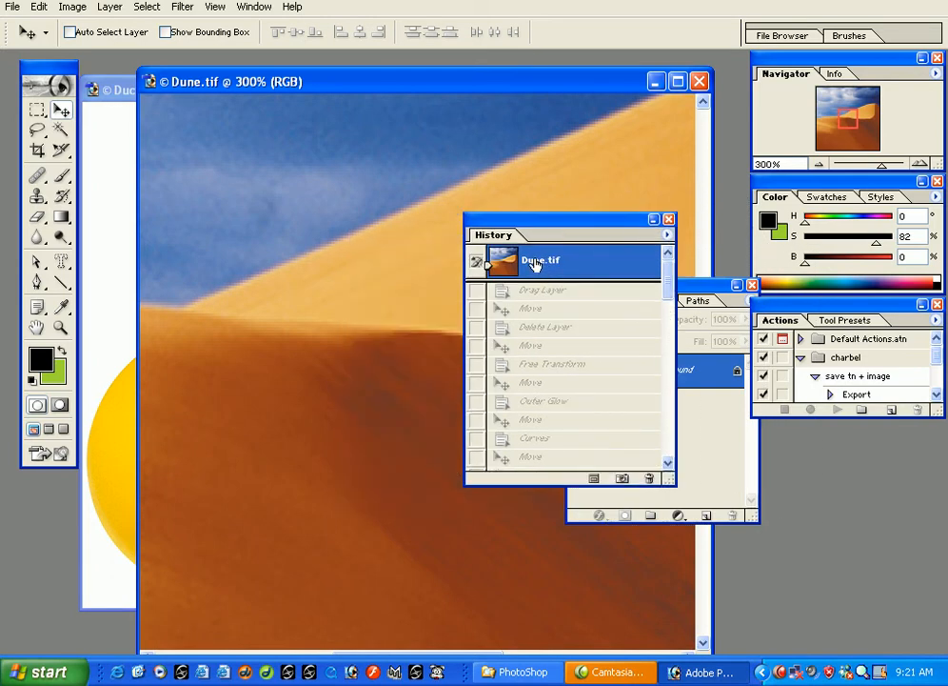
pyautogui.click(552, 291)
pyautogui.click(547, 309)
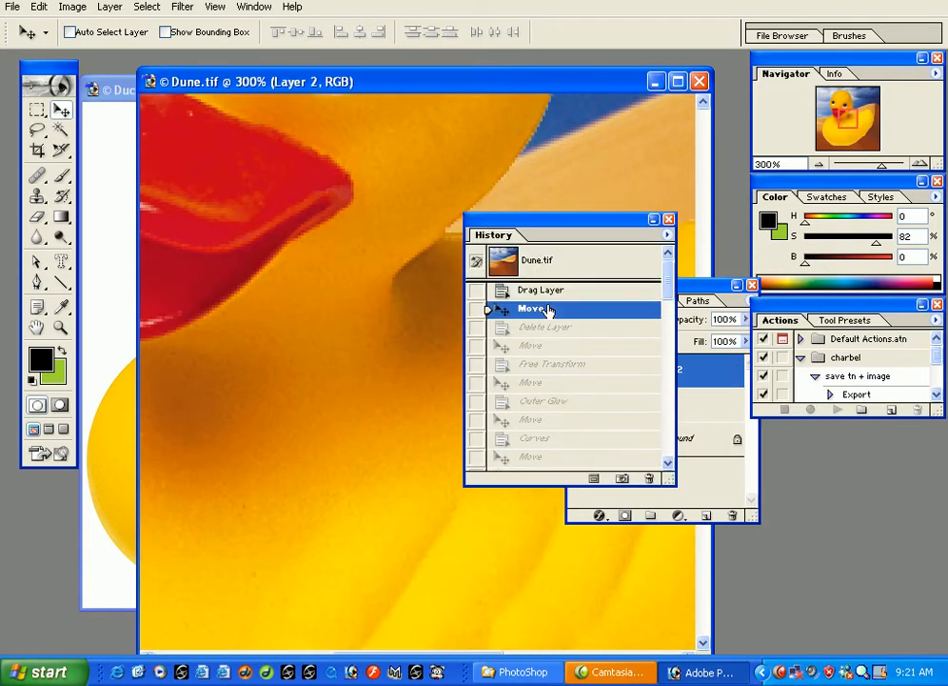
pyautogui.click(542, 327)
pyautogui.click(542, 344)
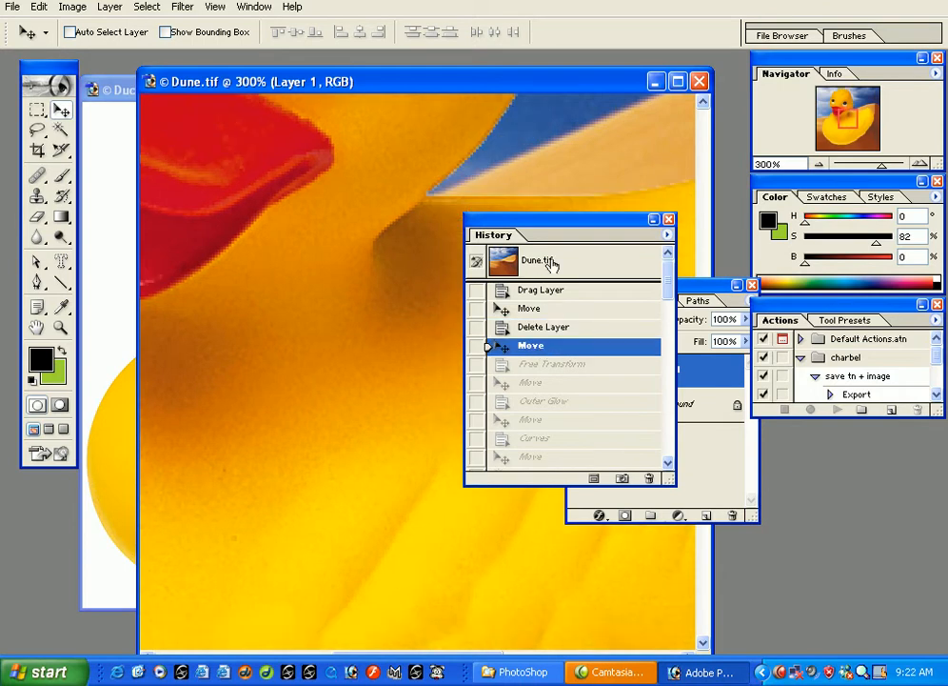
pyautogui.click(562, 363)
pyautogui.click(544, 383)
pyautogui.click(541, 403)
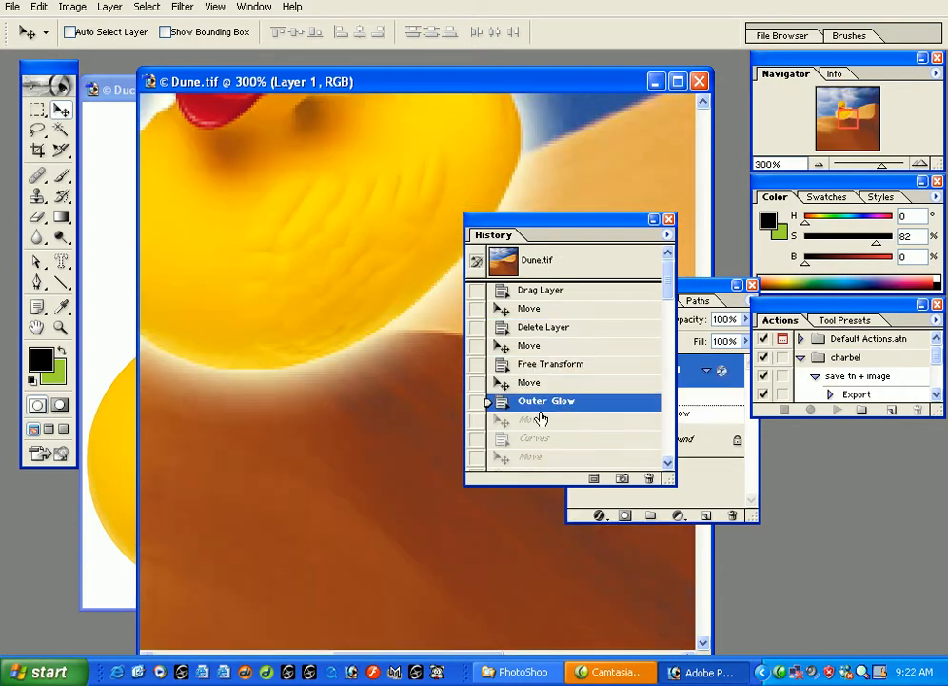
pyautogui.click(543, 420)
pyautogui.click(542, 439)
pyautogui.click(538, 459)
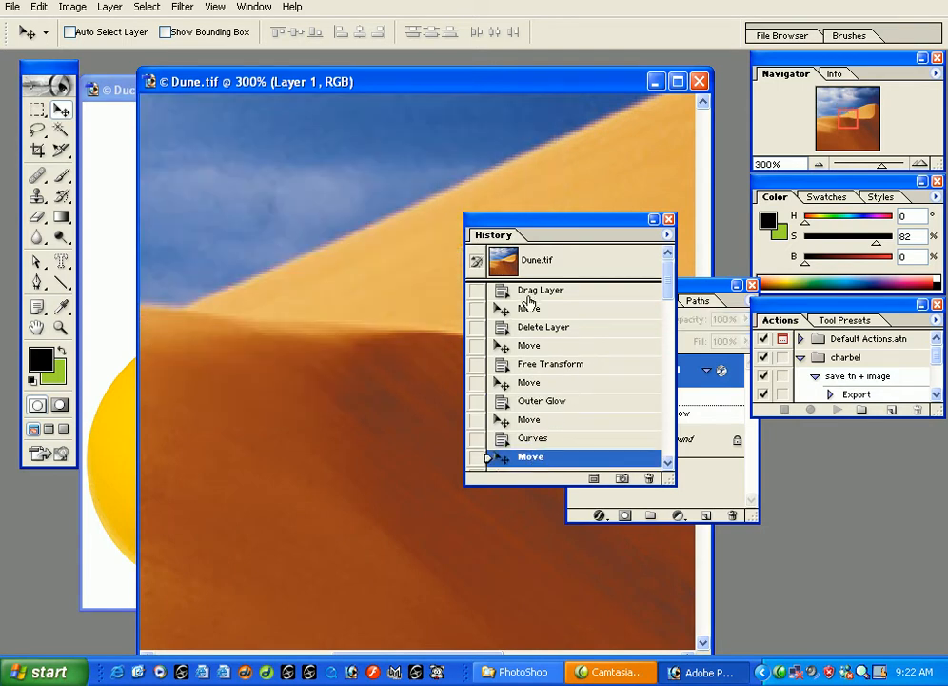
pyautogui.click(553, 273)
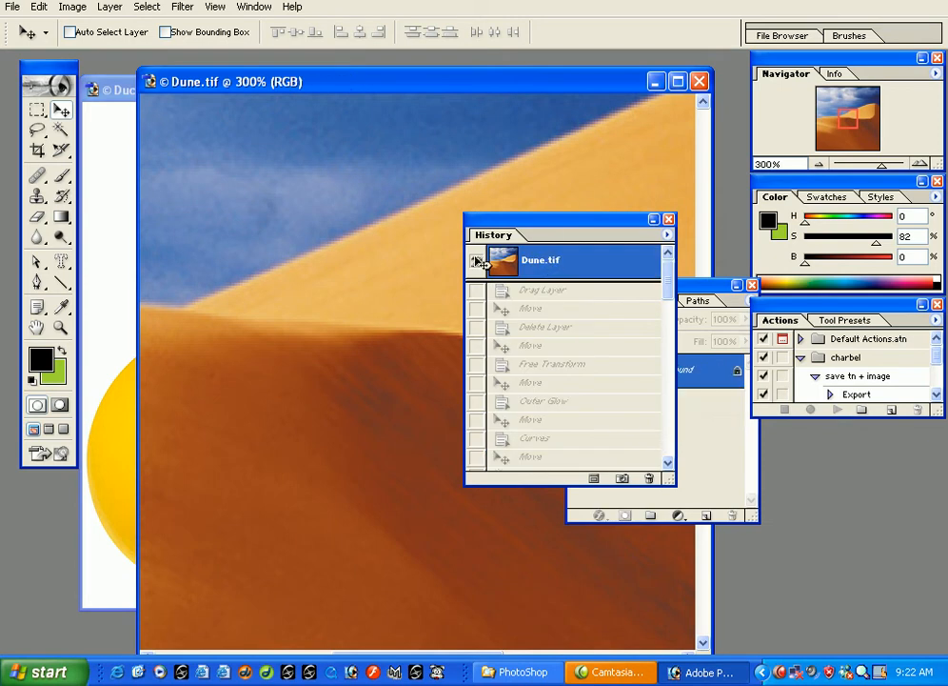
# Step: Close the History palette, show the whole image at 100%, and move the Layers palette away from the dune's crest
pyautogui.moveTo(542, 220); pyautogui.dragTo(721, 330)
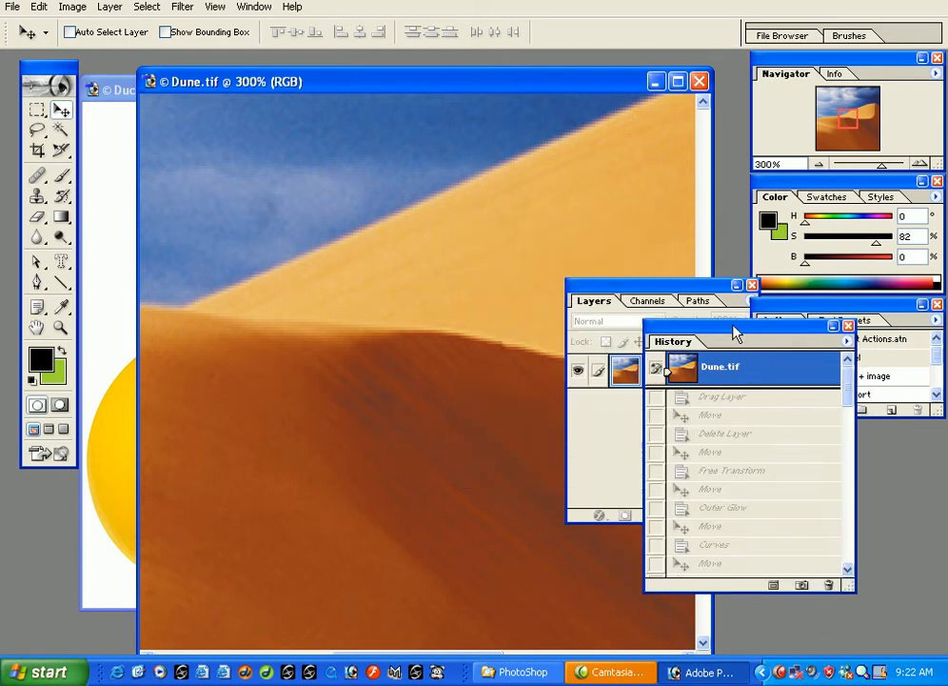
pyautogui.click(847, 326)
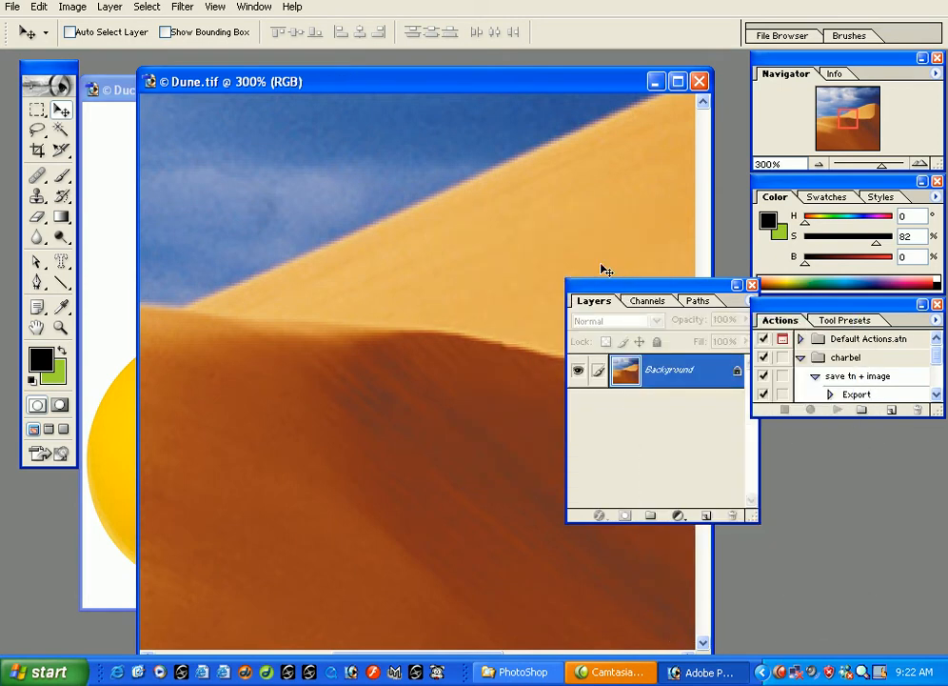
pyautogui.hotkey('ctrl', 'alt', '0')
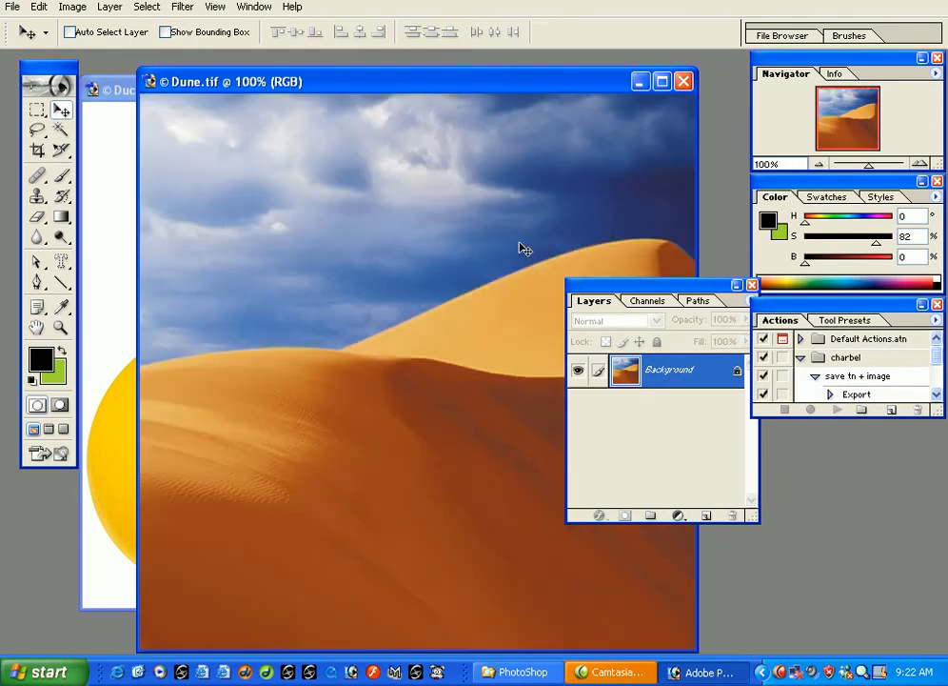
pyautogui.moveTo(608, 299); pyautogui.dragTo(623, 372)
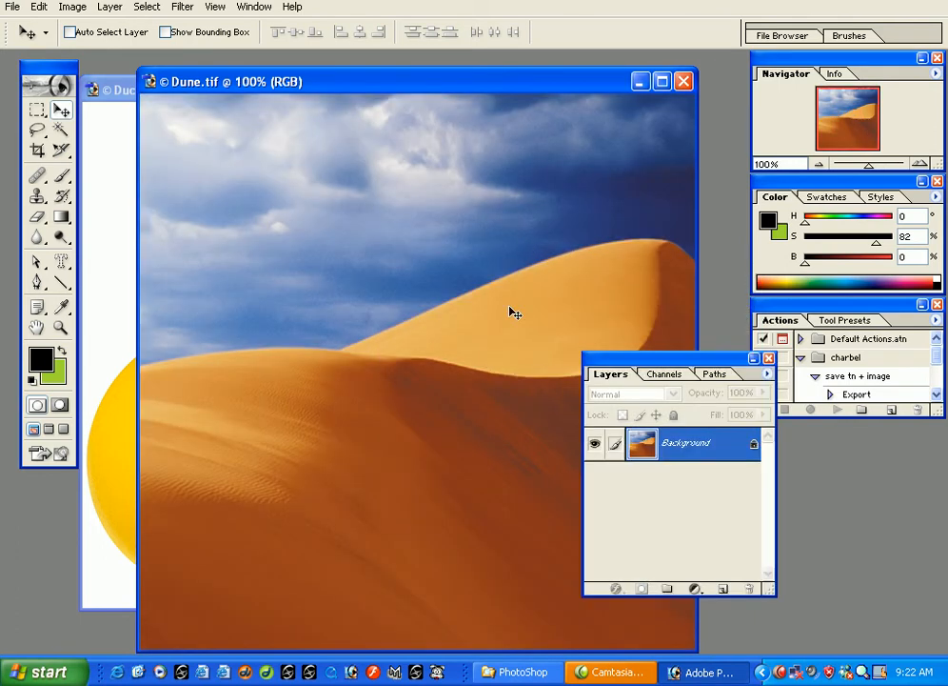
# Step: Select the entire sky with the Magic Wand at a tolerance of 70
pyautogui.click(60, 130)
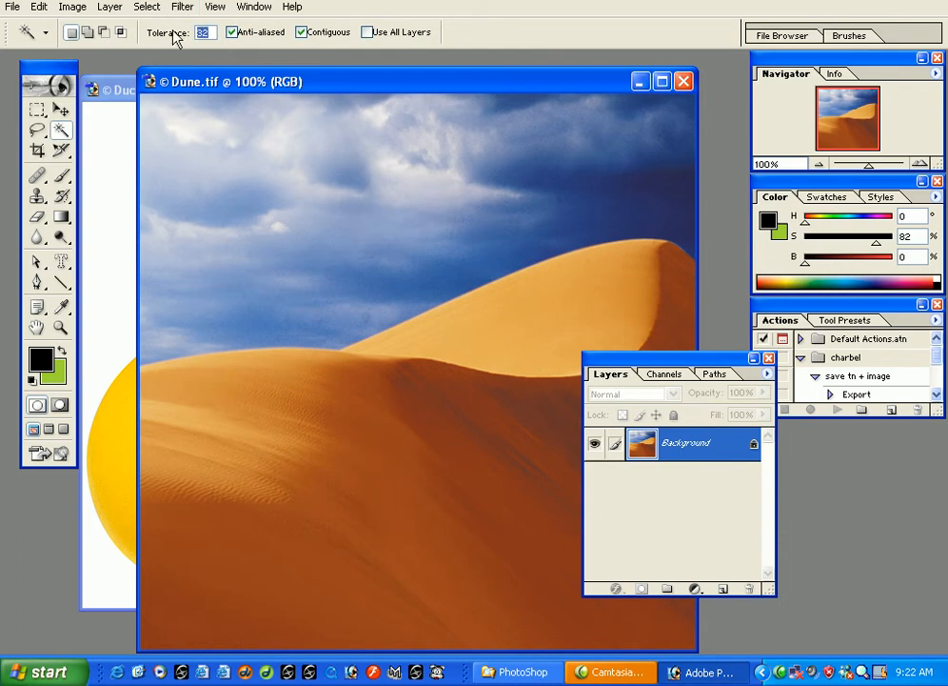
pyautogui.write('70')
pyautogui.click(347, 246)
pyautogui.keyDown('shift'); pyautogui.click(412, 172); pyautogui.keyUp('shift')
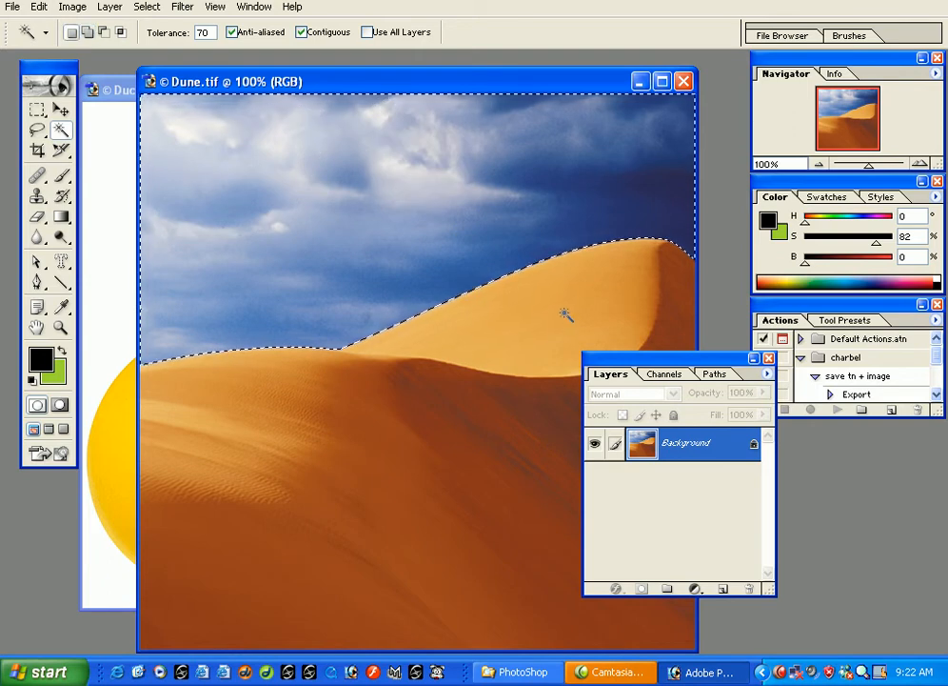
# Step: Examine the selection edge along the dune ridge at up to 1600% magnification for fringe pixels between sky and sand
pyautogui.hotkey('ctrl', '+')
pyautogui.hotkey('ctrl', '+')
pyautogui.hotkey('ctrl', '+')
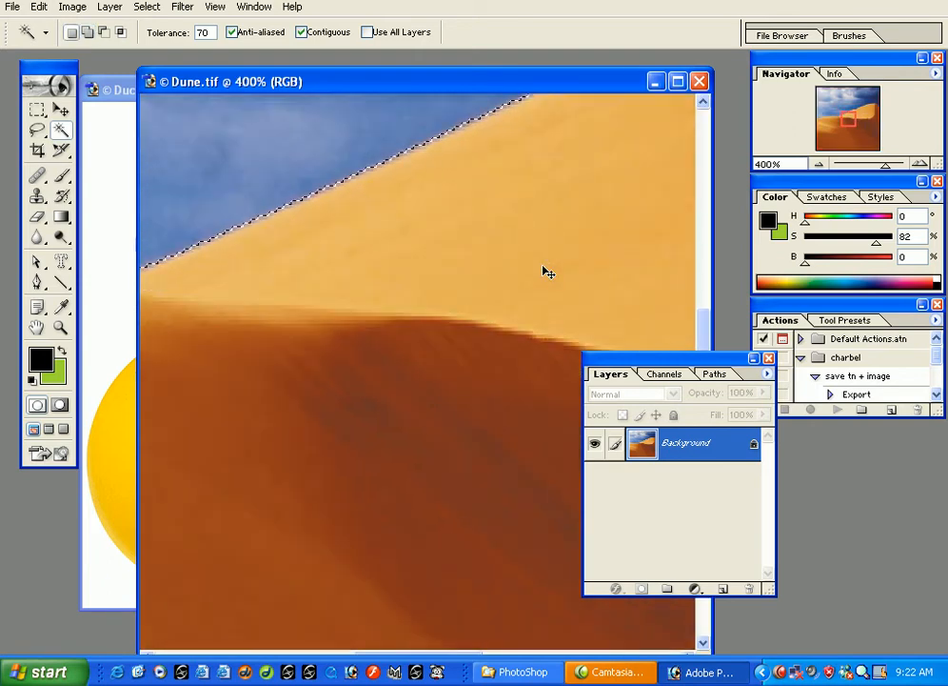
pyautogui.hotkey('ctrl', '+')
pyautogui.moveTo(500, 267); pyautogui.dragTo(324, 381)
pyautogui.hotkey('ctrl', '+')
pyautogui.hotkey('ctrl', '+')
pyautogui.hotkey('ctrl', '+')
pyautogui.hotkey('ctrl', '+')
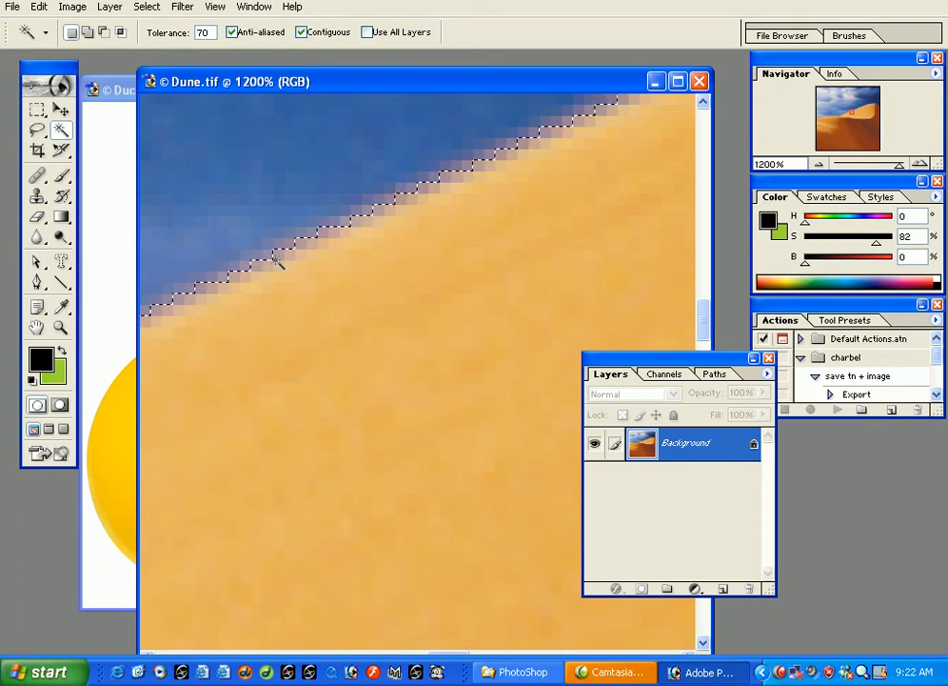
pyautogui.hotkey('ctrl', '+')
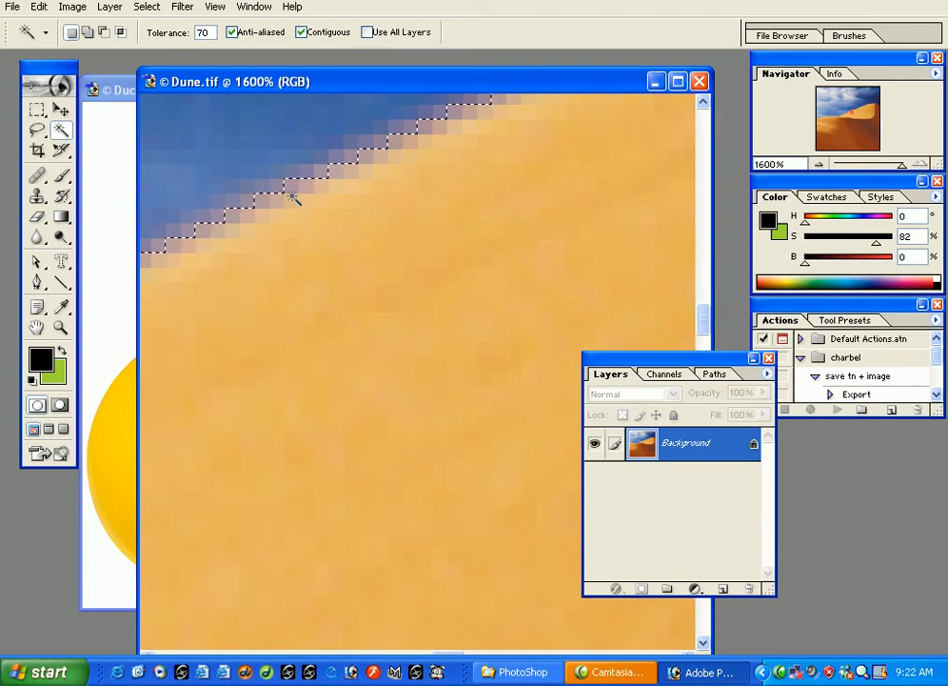
pyautogui.hotkey('ctrl', '-')
pyautogui.hotkey('ctrl', '-')
pyautogui.hotkey('ctrl', '-')
pyautogui.hotkey('ctrl', '-')
pyautogui.hotkey('ctrl', '-')
pyautogui.hotkey('ctrl', '-')
pyautogui.hotkey('ctrl', '-')
pyautogui.hotkey('ctrl', '-')
pyautogui.hotkey('ctrl', '-')
pyautogui.hotkey('ctrl', '-')
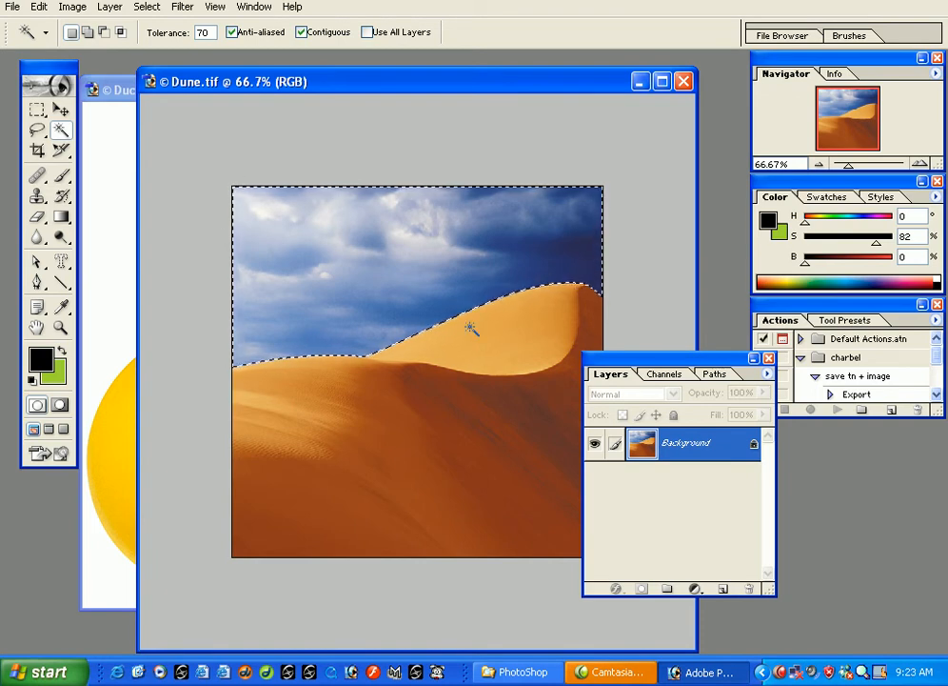
pyautogui.hotkey('ctrl', '+')
pyautogui.hotkey('ctrl', '+')
pyautogui.hotkey('ctrl', '+')
pyautogui.hotkey('ctrl', '+')
pyautogui.hotkey('ctrl', '+')
pyautogui.hotkey('ctrl', '+')
pyautogui.hotkey('ctrl', '+')
pyautogui.hotkey('ctrl', '+')
pyautogui.hotkey('ctrl', '+')
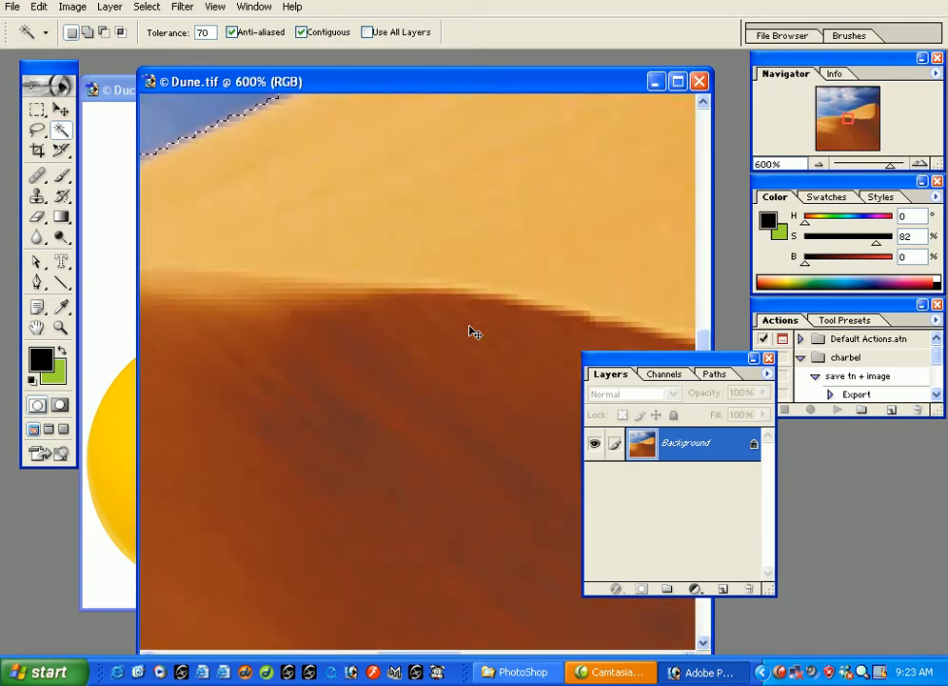
pyautogui.moveTo(309, 234); pyautogui.dragTo(499, 571)
pyautogui.moveTo(338, 291); pyautogui.dragTo(389, 429)
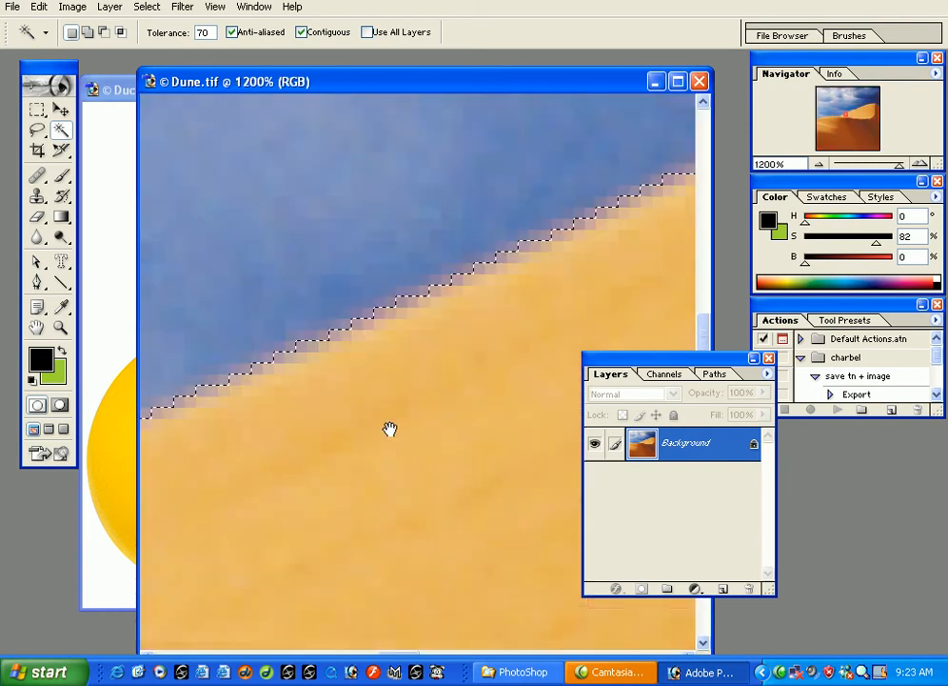
pyautogui.hotkey('ctrl', '+')
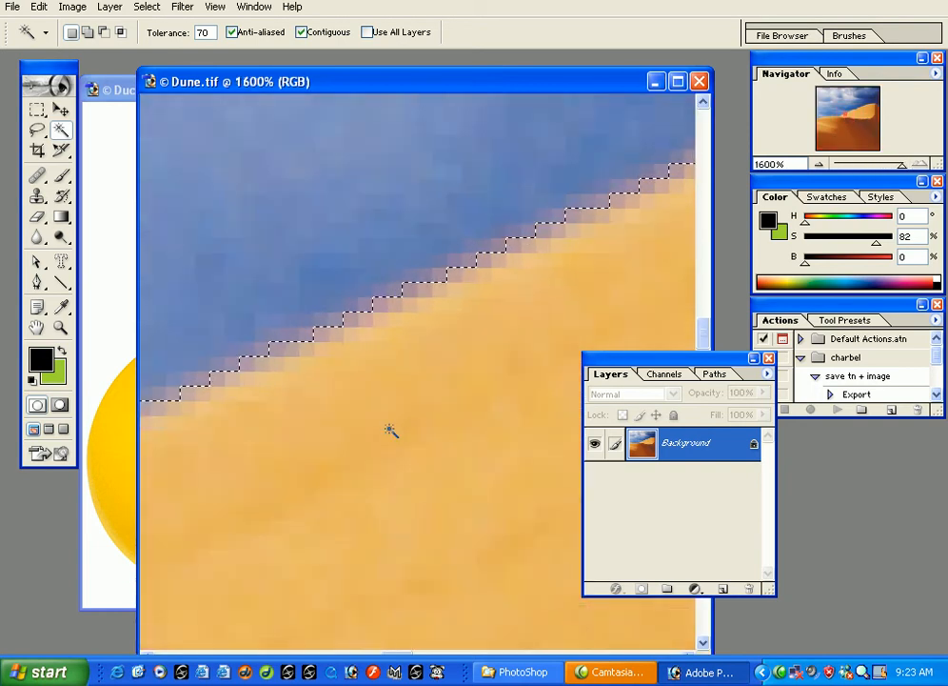
# Step: Try expanding the sky selection by 10 pixels and undo the expansion
pyautogui.click(147, 9)
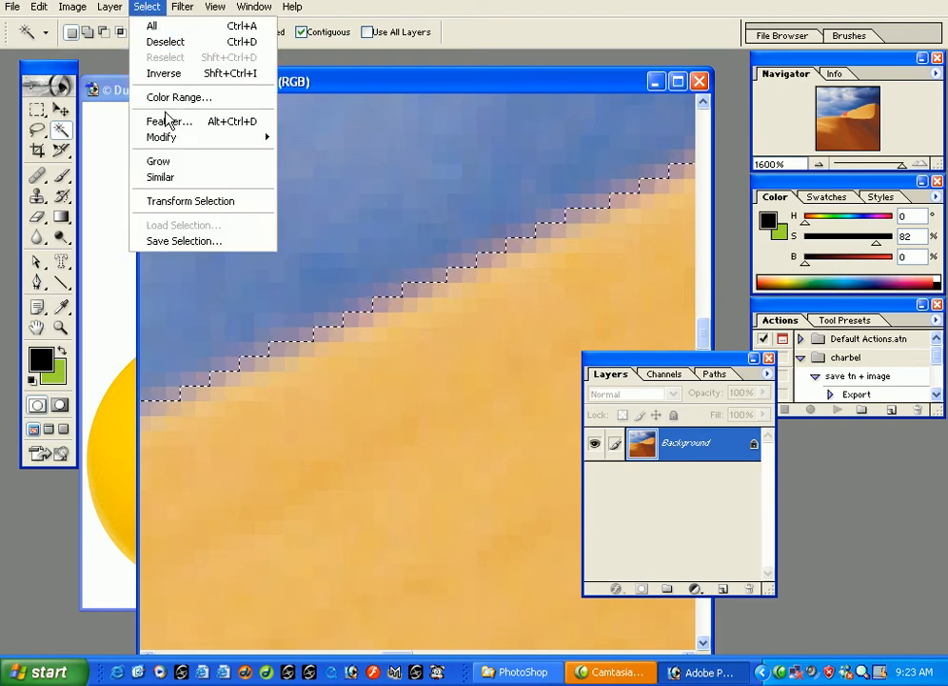
pyautogui.moveTo(173, 140)
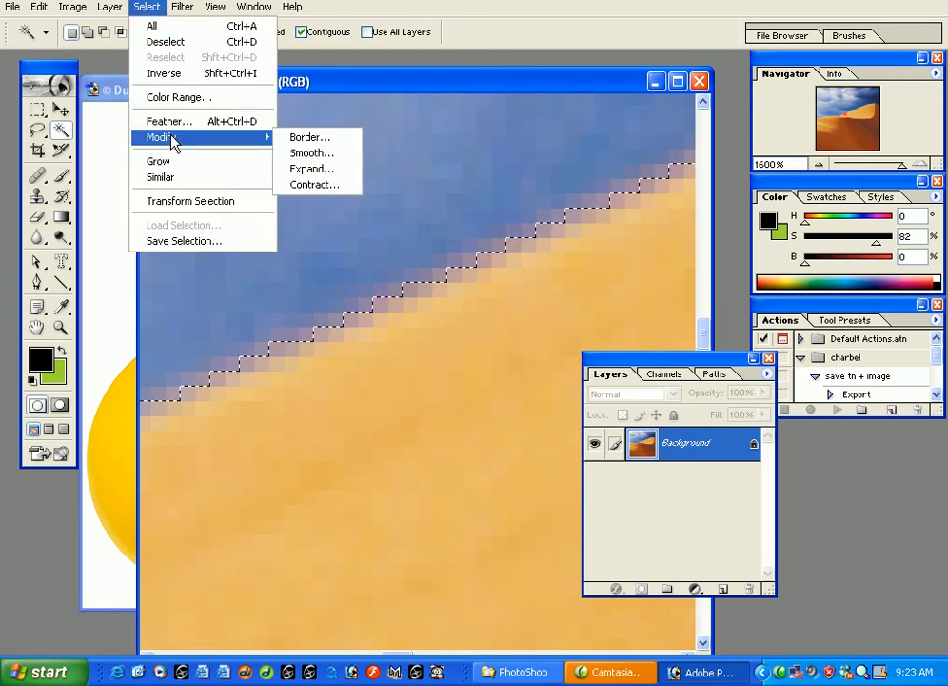
pyautogui.click(308, 172)
pyautogui.moveTo(452, 286); pyautogui.dragTo(430, 99)
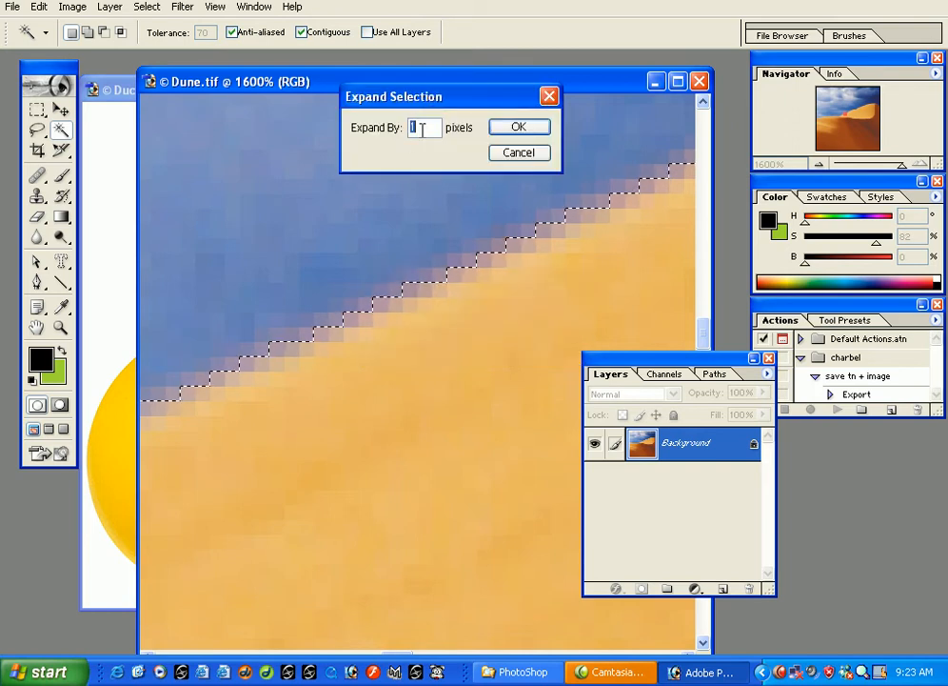
pyautogui.click(518, 131)
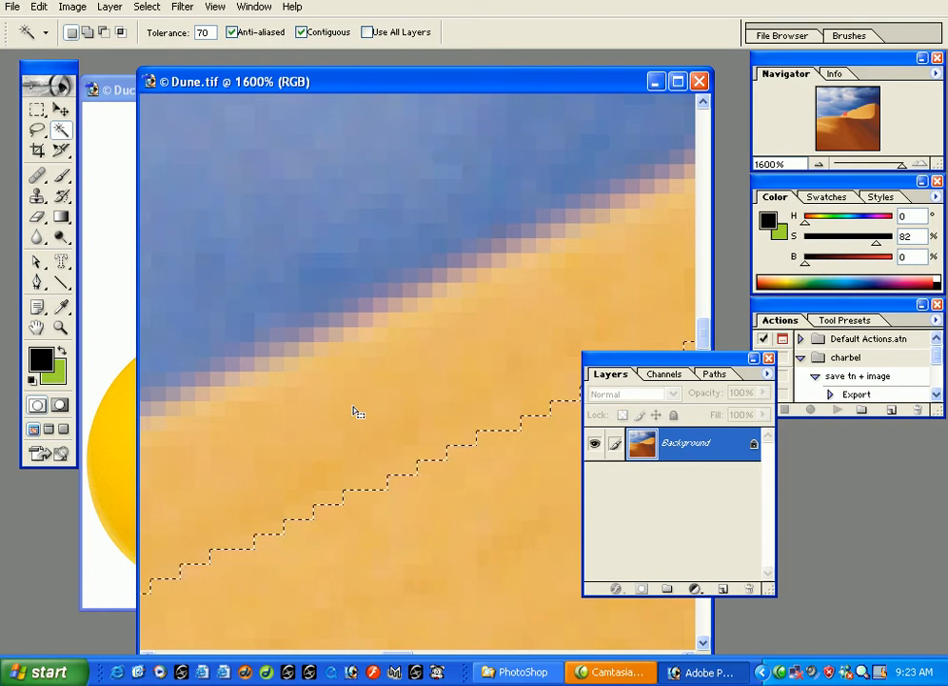
pyautogui.hotkey('ctrl', 'z')
# Step: Expand the sky selection by 1 pixel
pyautogui.click(147, 7)
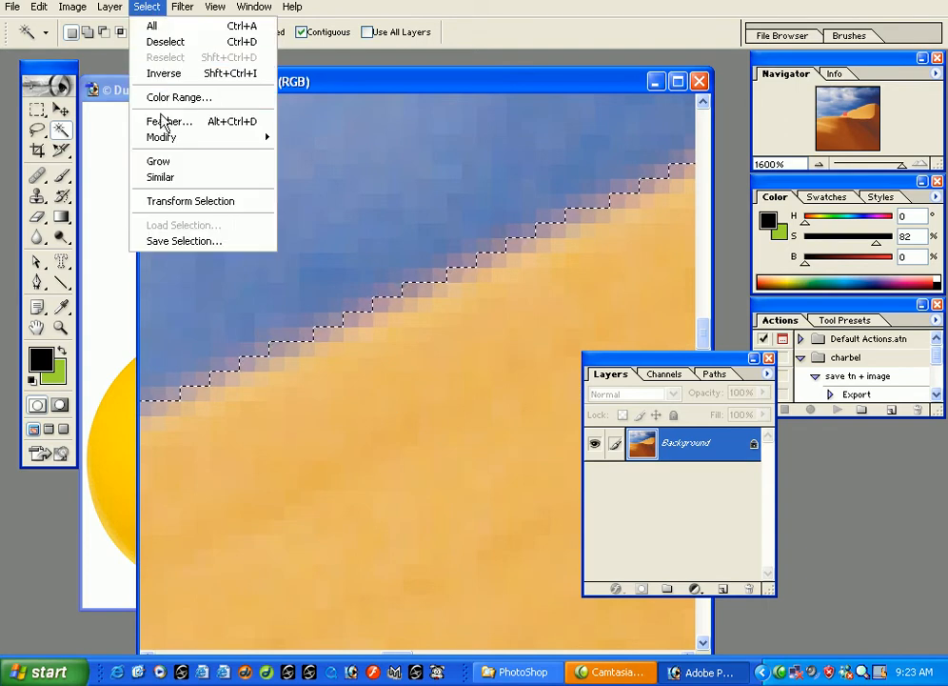
pyautogui.moveTo(164, 139)
pyautogui.click(310, 169)
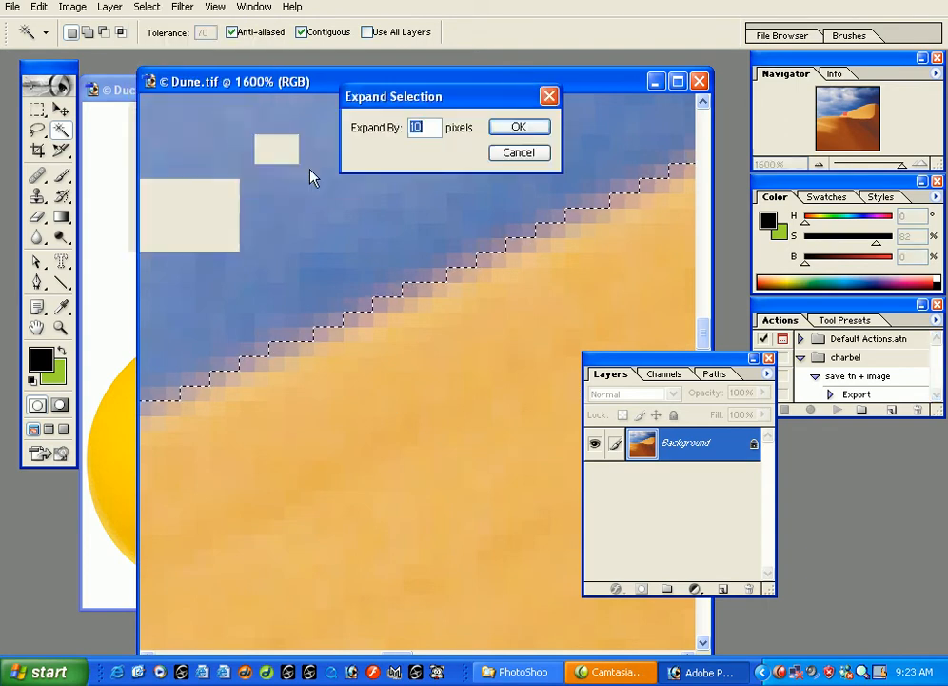
pyautogui.write('1')
pyautogui.click(519, 129)
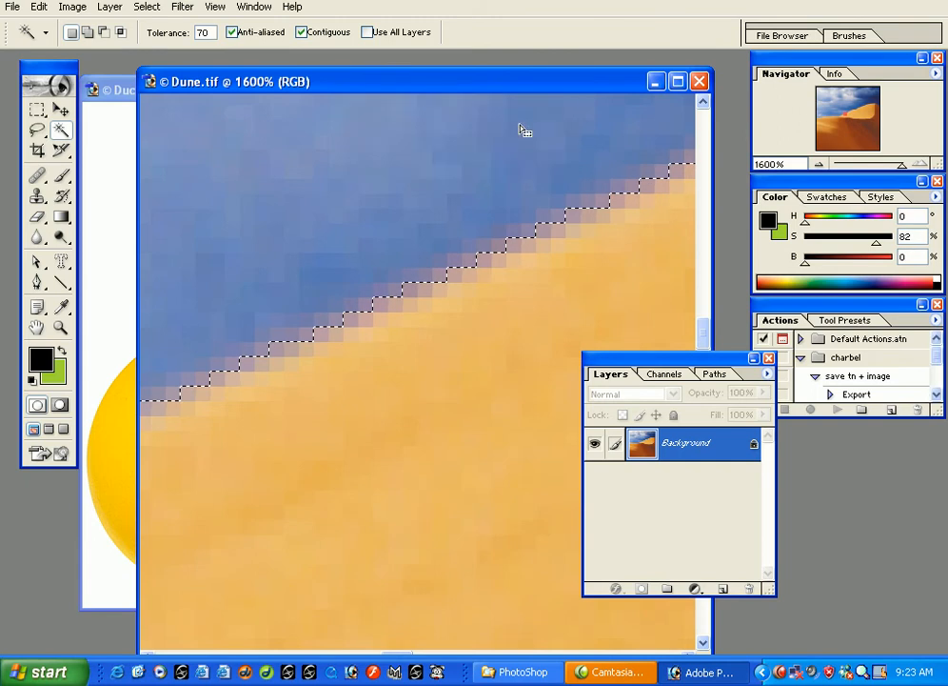
# Step: Convert the Background into a regular editable layer, accepting the default layer settings
pyautogui.hotkey('ctrl', '-')
pyautogui.hotkey('ctrl', '-')
pyautogui.hotkey('ctrl', '-')
pyautogui.hotkey('ctrl', '-')
pyautogui.hotkey('ctrl', '-')
pyautogui.hotkey('ctrl', '-')
pyautogui.hotkey('ctrl', '-')
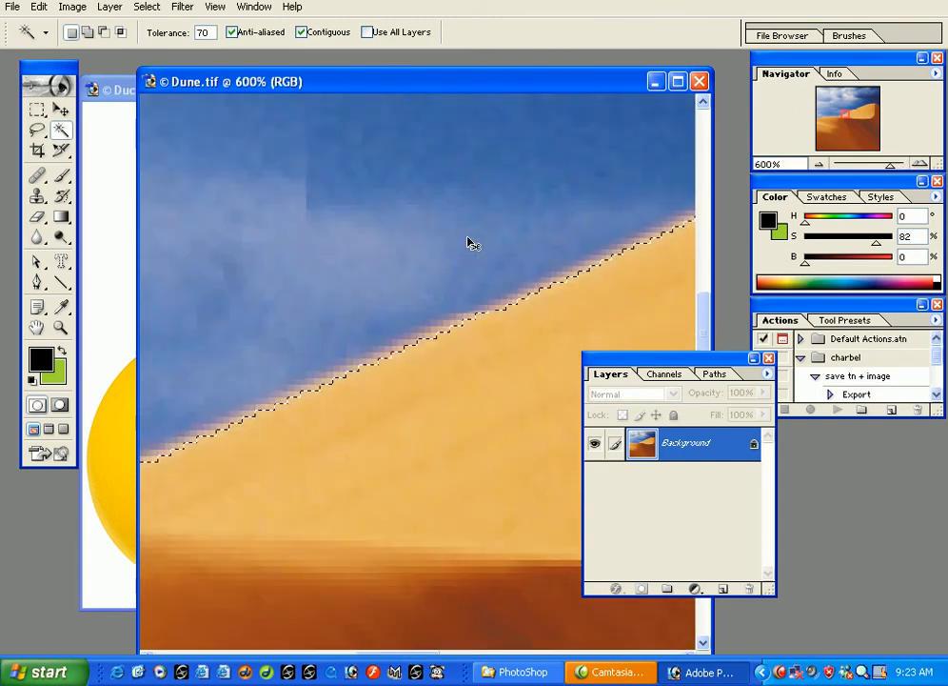
pyautogui.hotkey('ctrl', '-')
pyautogui.hotkey('ctrl', '+')
pyautogui.hotkey('ctrl', '-')
pyautogui.hotkey('ctrl', '-')
pyautogui.hotkey('ctrl', '-')
pyautogui.hotkey('ctrl', '+')
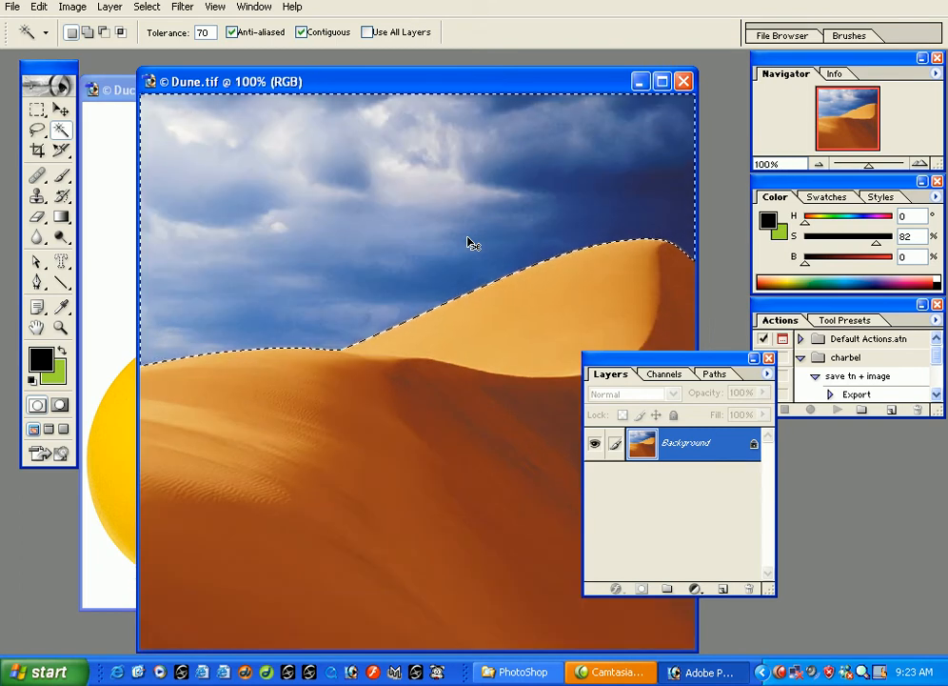
pyautogui.doubleClick(689, 446)
pyautogui.press('Return')
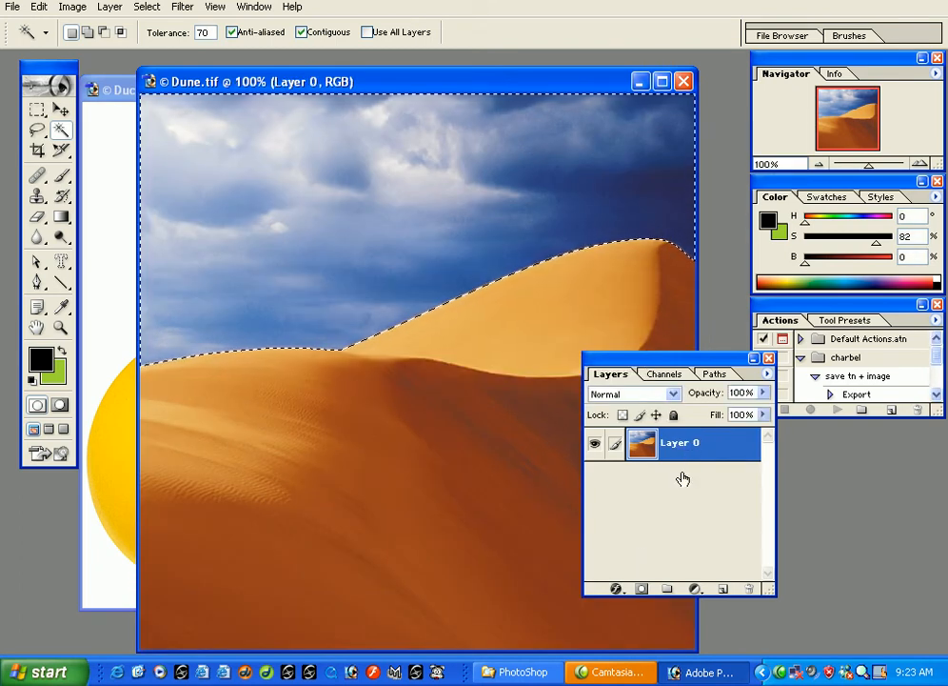
# Step: Cut the selected sky onto a new layer above the dunes and move it back up to the canvas's upper edge
pyautogui.press('Delete')
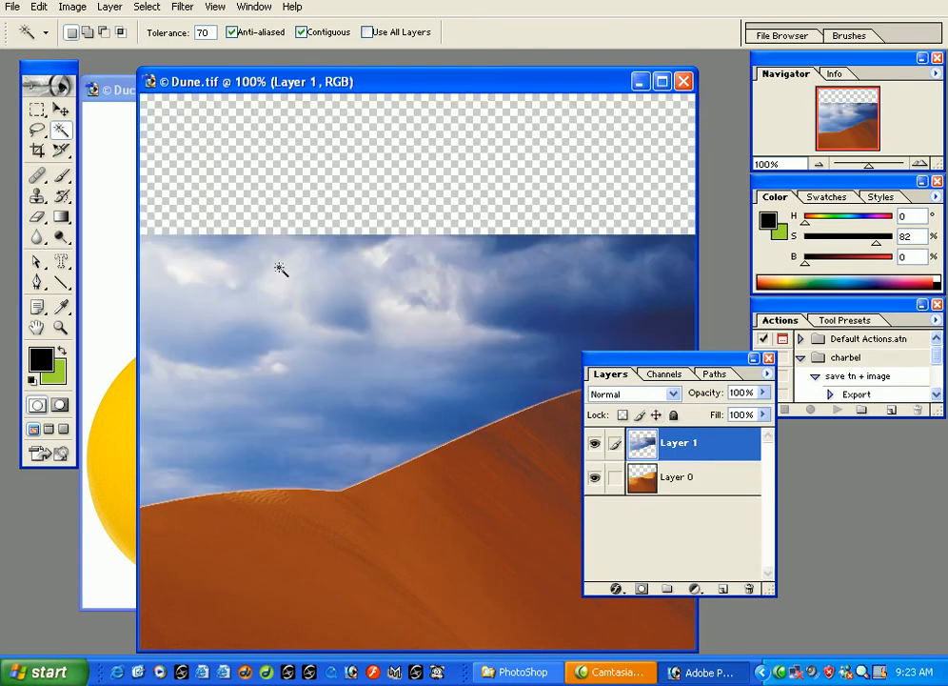
pyautogui.click(60, 109)
pyautogui.moveTo(307, 305); pyautogui.dragTo(306, 160)
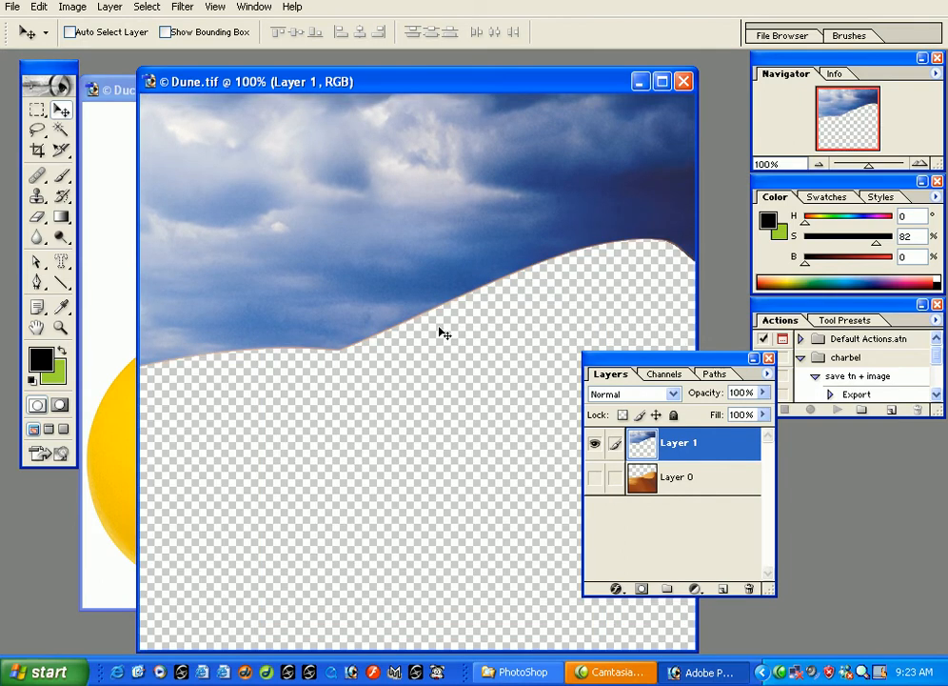
# Step: With the dune layer hidden, load the outline of the sky on Layer 1 as a selection
pyautogui.hotkey('ctrl', '+')
pyautogui.hotkey('ctrl', '+')
pyautogui.moveTo(444, 333); pyautogui.dragTo(482, 420)
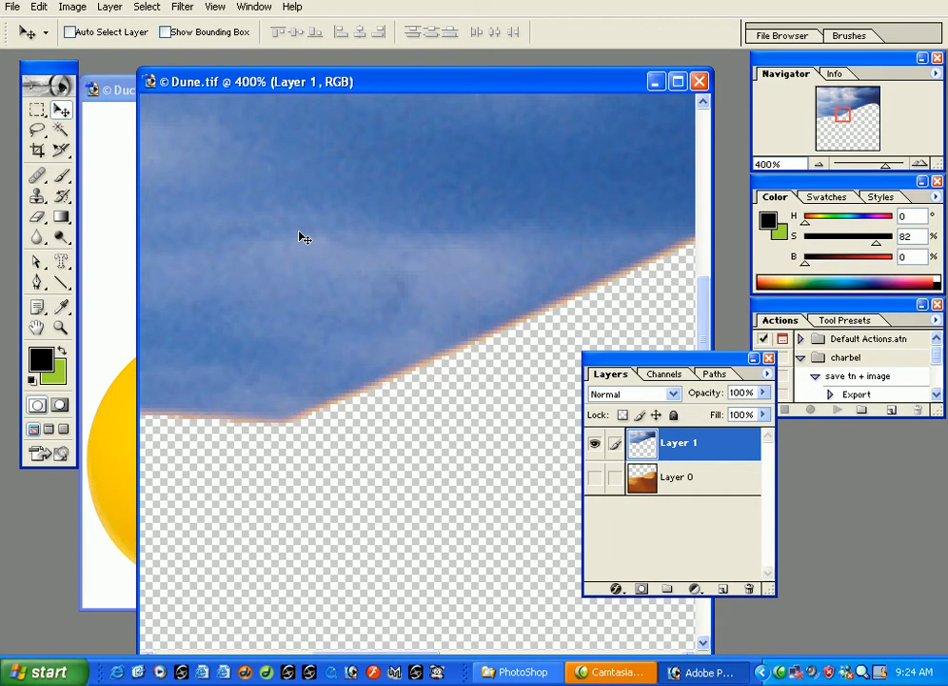
pyautogui.keyDown('ctrl'); pyautogui.click(682, 448); pyautogui.keyUp('ctrl')
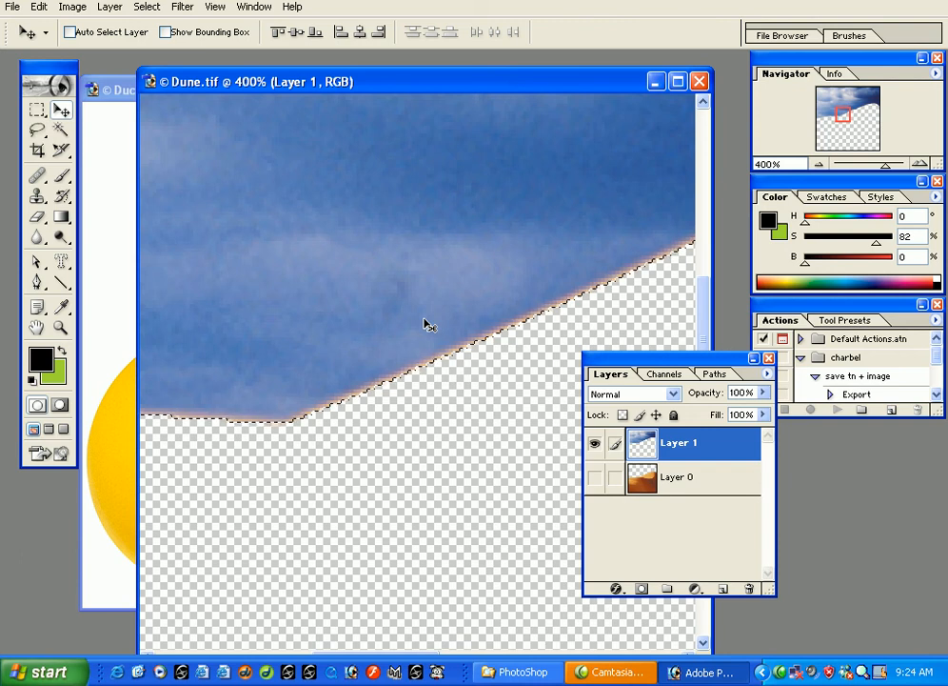
# Step: Contract the sky selection by 1 pixel to leave out the orange fringe along the ridge
pyautogui.hotkey('ctrl', '+')
pyautogui.hotkey('ctrl', '+')
pyautogui.hotkey('ctrl', '+')
pyautogui.hotkey('ctrl', '+')
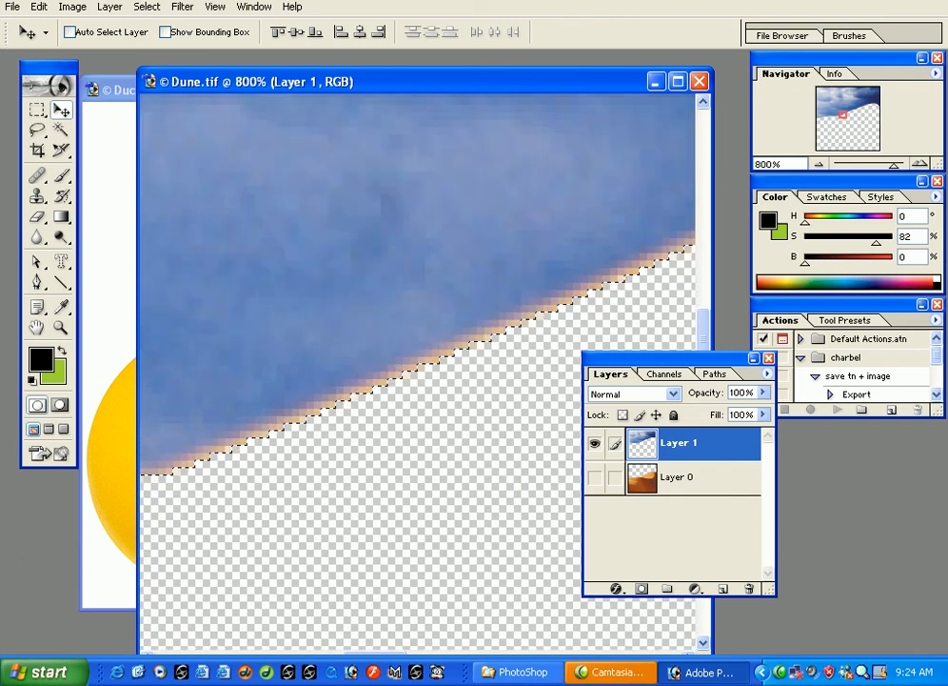
pyautogui.click(147, 9)
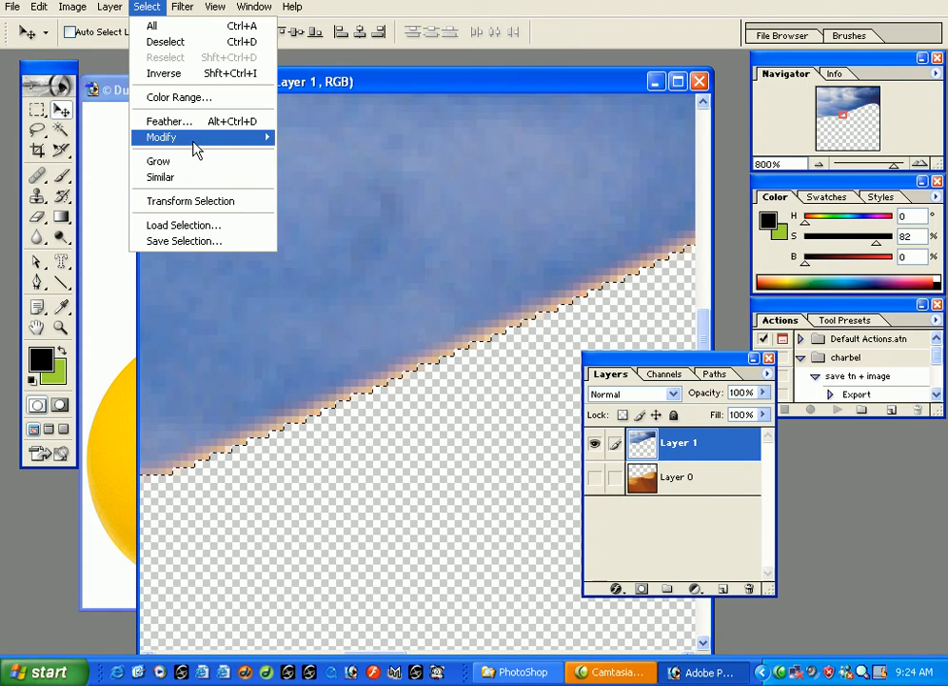
pyautogui.moveTo(195, 143)
pyautogui.click(322, 189)
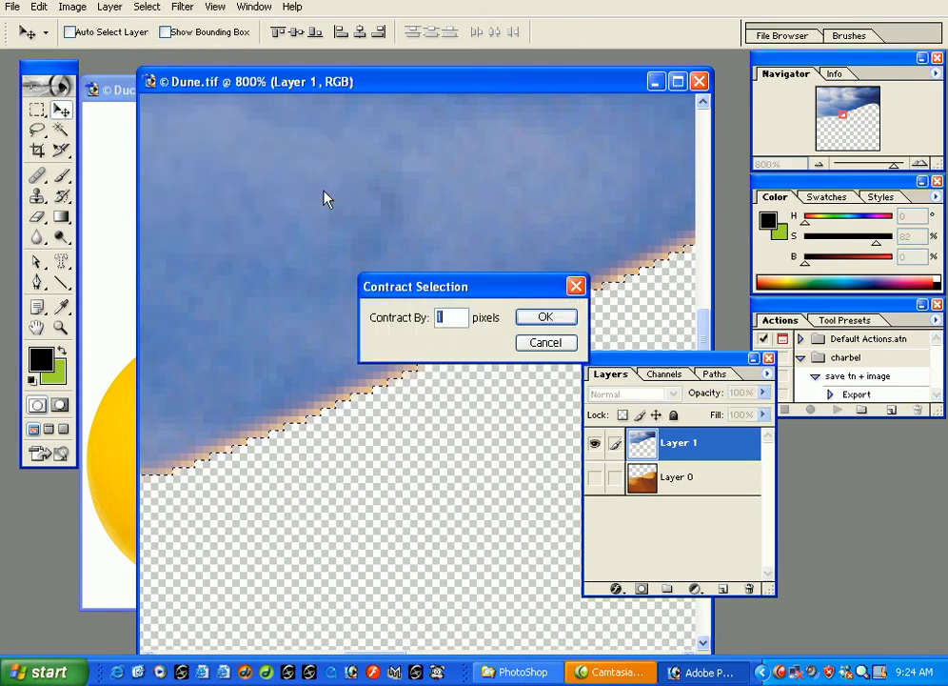
pyautogui.click(547, 318)
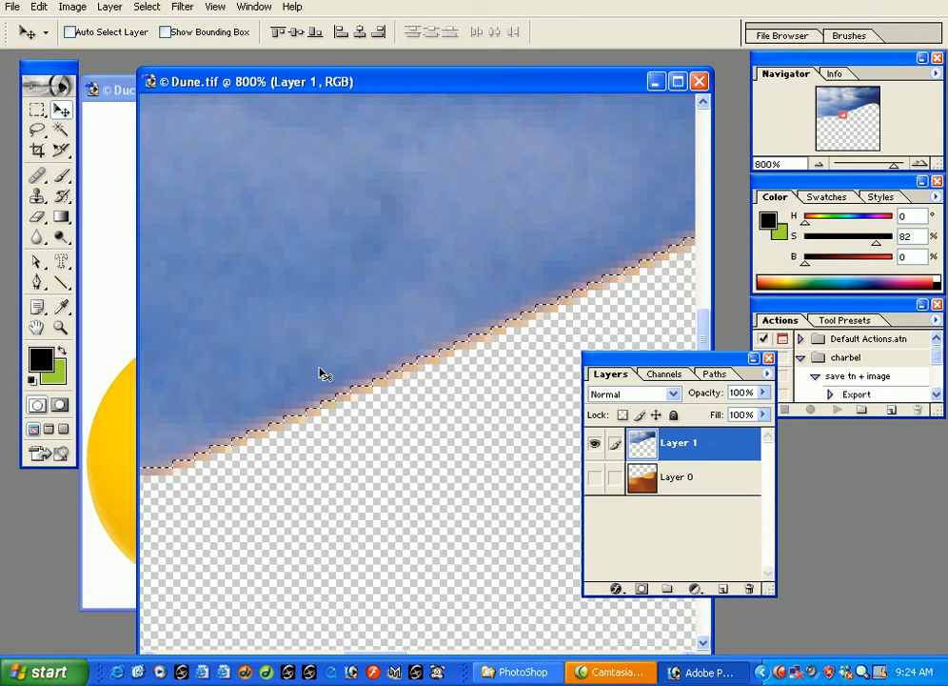
# Step: Add the strip along the canvas's left edge back to the sky selection with the Rectangular Marquee tool
pyautogui.hotkey('ctrl', '-')
pyautogui.hotkey('ctrl', '-')
pyautogui.hotkey('ctrl', '-')
pyautogui.hotkey('ctrl', '-')
pyautogui.hotkey('ctrl', '-')
pyautogui.hotkey('ctrl', '-')
pyautogui.hotkey('ctrl', '-')
pyautogui.hotkey('ctrl', '-')
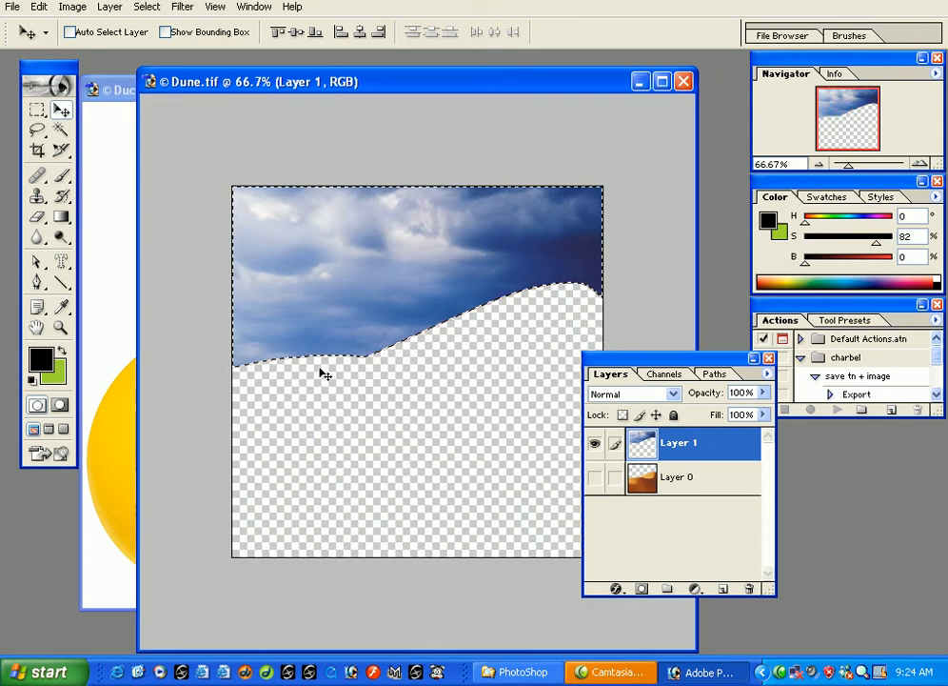
pyautogui.press('m')
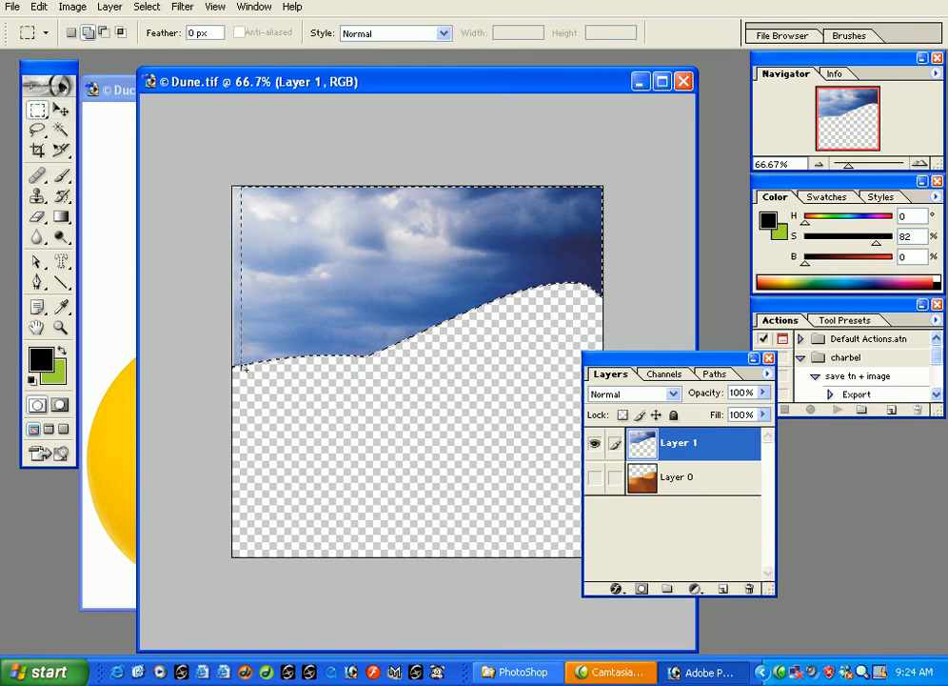
pyautogui.hotkey('ctrl', '+')
pyautogui.hotkey('ctrl', '+')
pyautogui.hotkey('ctrl', '+')
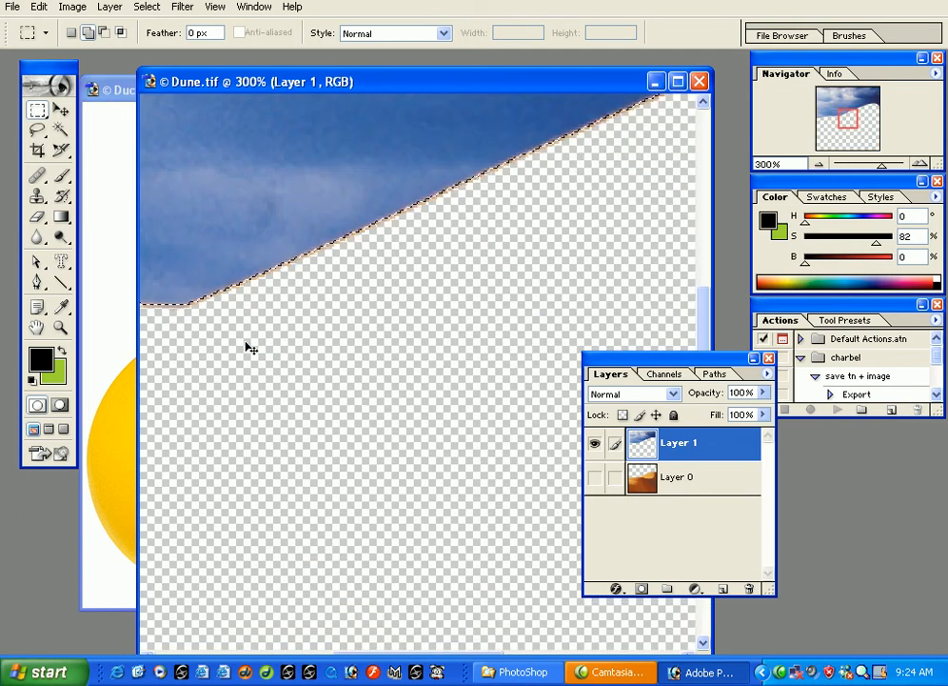
pyautogui.moveTo(250, 333); pyautogui.dragTo(361, 350)
pyautogui.moveTo(258, 312); pyautogui.dragTo(334, 314)
pyautogui.moveTo(247, 293); pyautogui.dragTo(417, 298)
pyautogui.moveTo(305, 278); pyautogui.dragTo(564, 291)
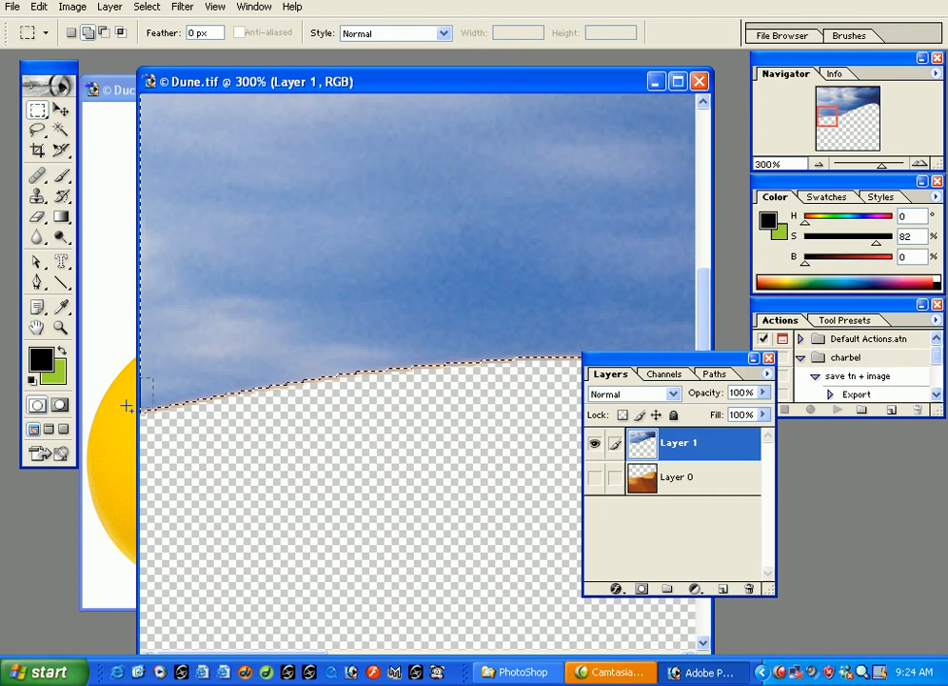
# Step: Extend the sky selection to the canvas's top and right edges, moving the Layers palette clear of the image
pyautogui.scroll(5, 114, 253)
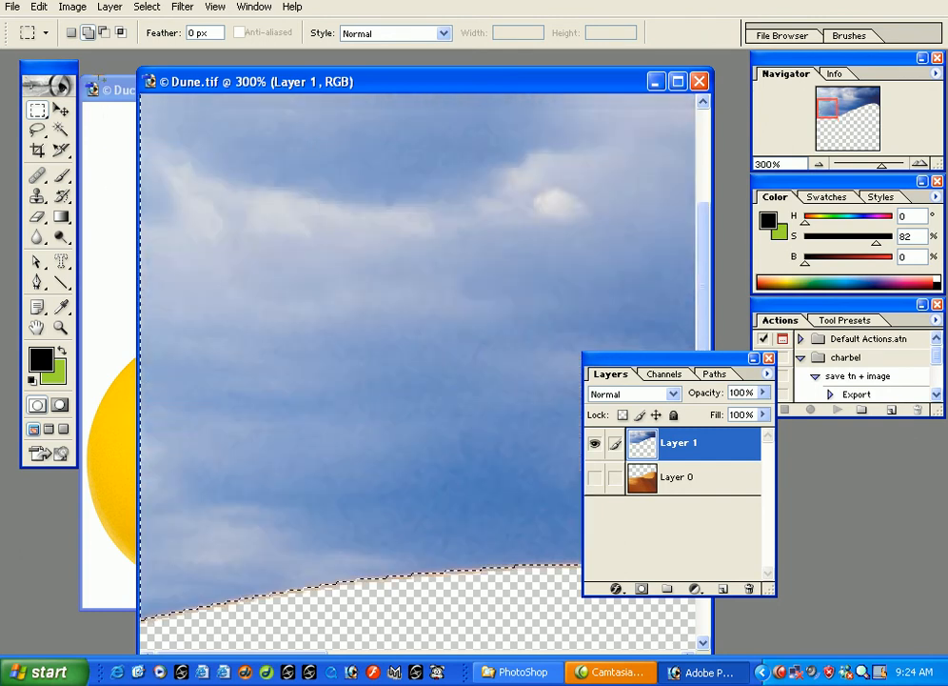
pyautogui.click(362, 203)
pyautogui.moveTo(362, 203); pyautogui.dragTo(656, 96)
pyautogui.hscroll(10, 656, 96)
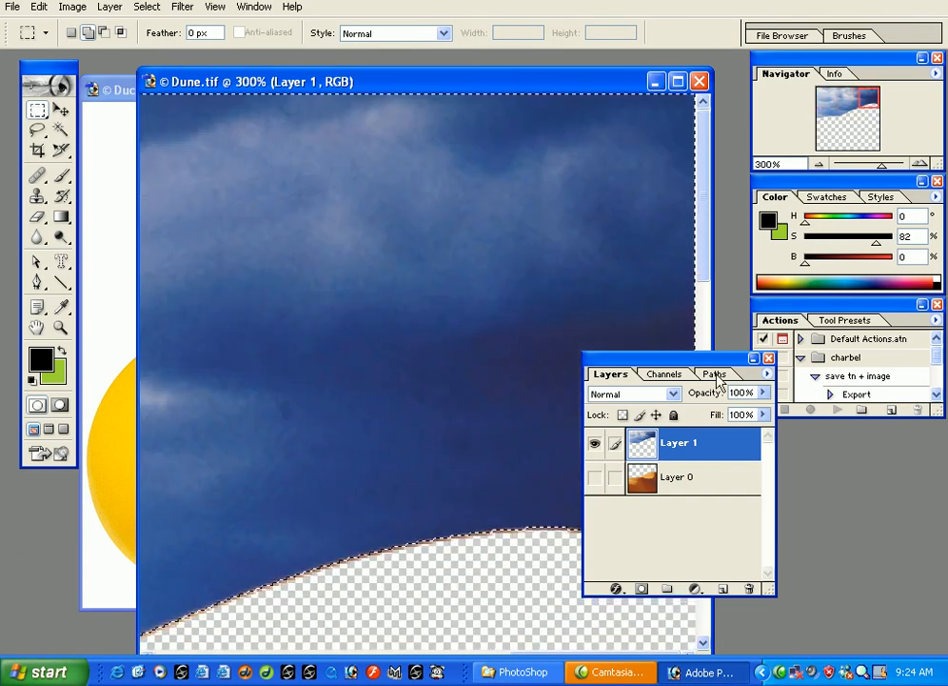
pyautogui.moveTo(898, 386); pyautogui.dragTo(899, 385)
pyautogui.moveTo(608, 209)
pyautogui.mouseDown()
pyautogui.moveTo(742, 466)
pyautogui.moveTo(810, 488)
pyautogui.mouseUp()
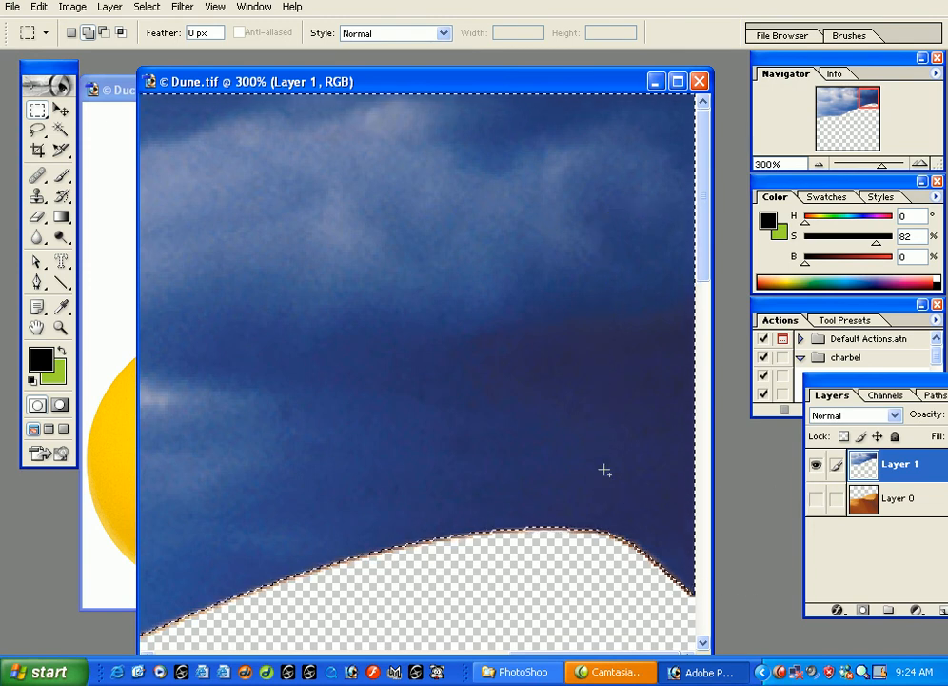
# Step: Invert the selection and delete the fringe pixels along the lower edge of the sky layer
pyautogui.hotkey('ctrl', 'alt', '0')
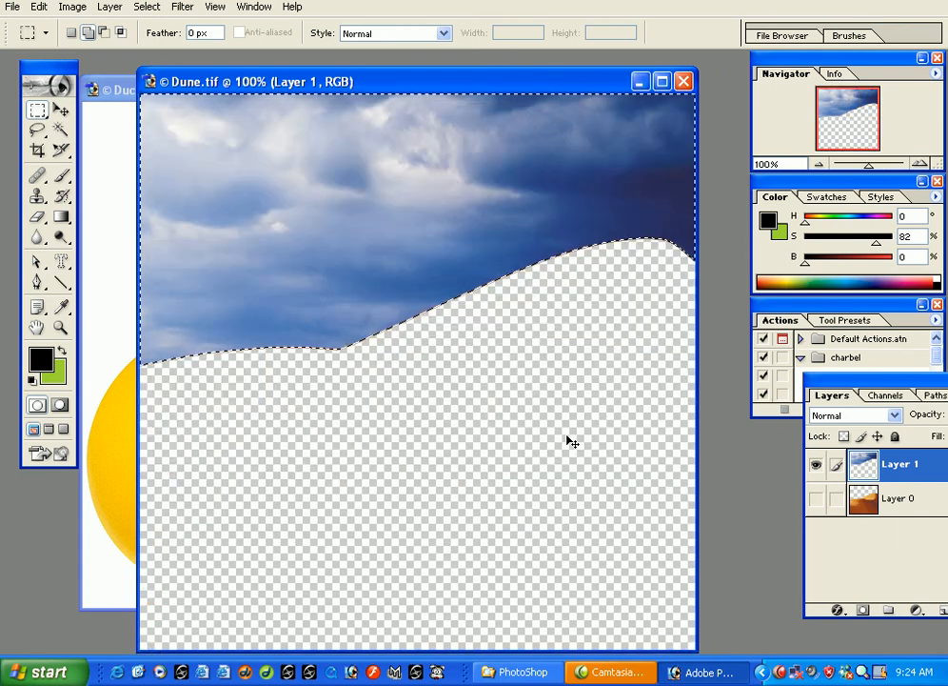
pyautogui.click(145, 7)
pyautogui.click(162, 74)
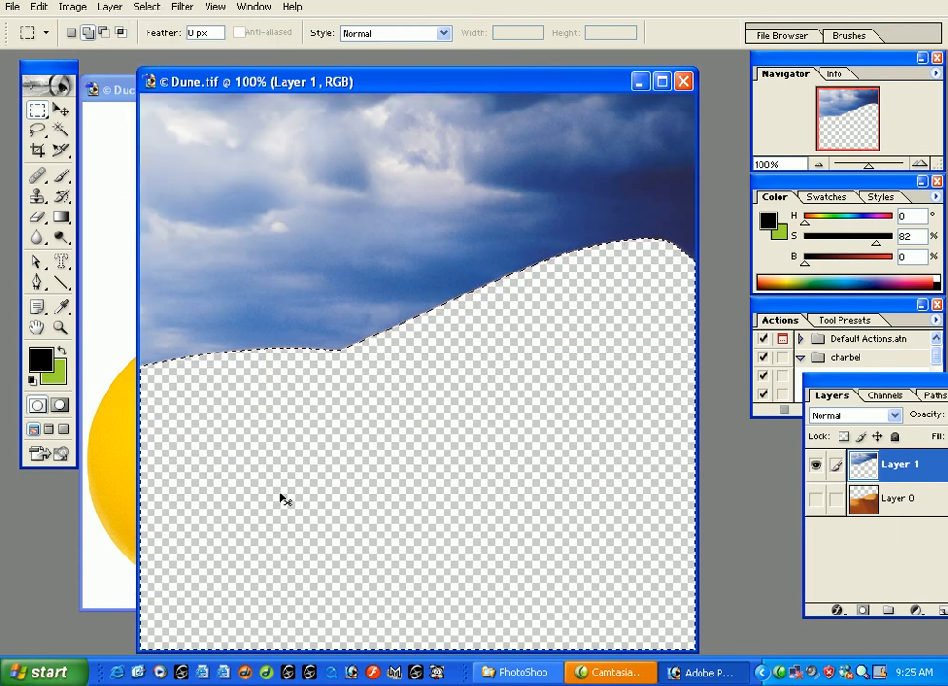
# Step: Examine the trimmed lower edge of the sky at up to 500% for leftover fringe, with the selection outline hidden
pyautogui.hotkey('ctrl', '+')
pyautogui.hotkey('ctrl', '+')
pyautogui.hotkey('ctrl', '+')
pyautogui.hotkey('ctrl', '+')
pyautogui.moveTo(385, 277); pyautogui.dragTo(401, 363)
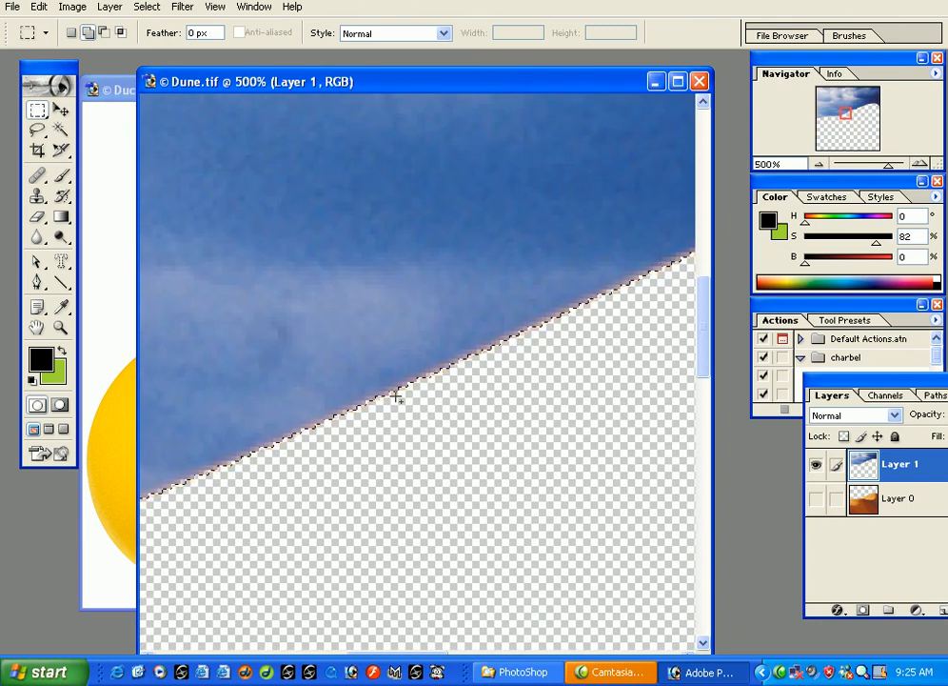
pyautogui.hotkey('ctrl', 'h')
pyautogui.hotkey('ctrl', '-')
pyautogui.hotkey('ctrl', '-')
pyautogui.hotkey('ctrl', '-')
pyautogui.hotkey('ctrl', '-')
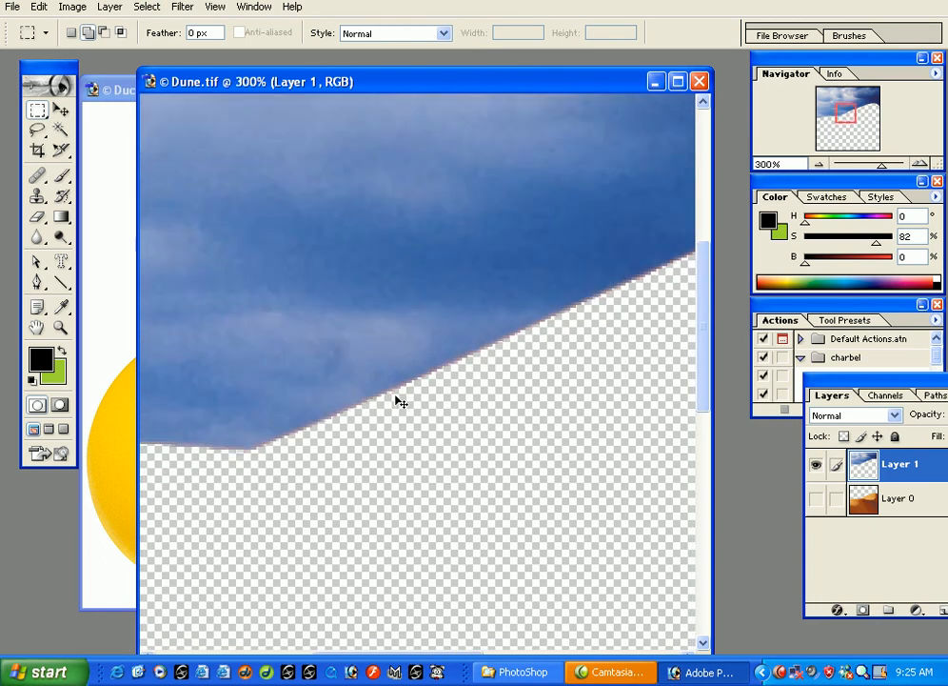
# Step: With Layer 0 shown and nothing selected, nudge the sky layer down to close the gap along the dune ridge
pyautogui.click(816, 498)
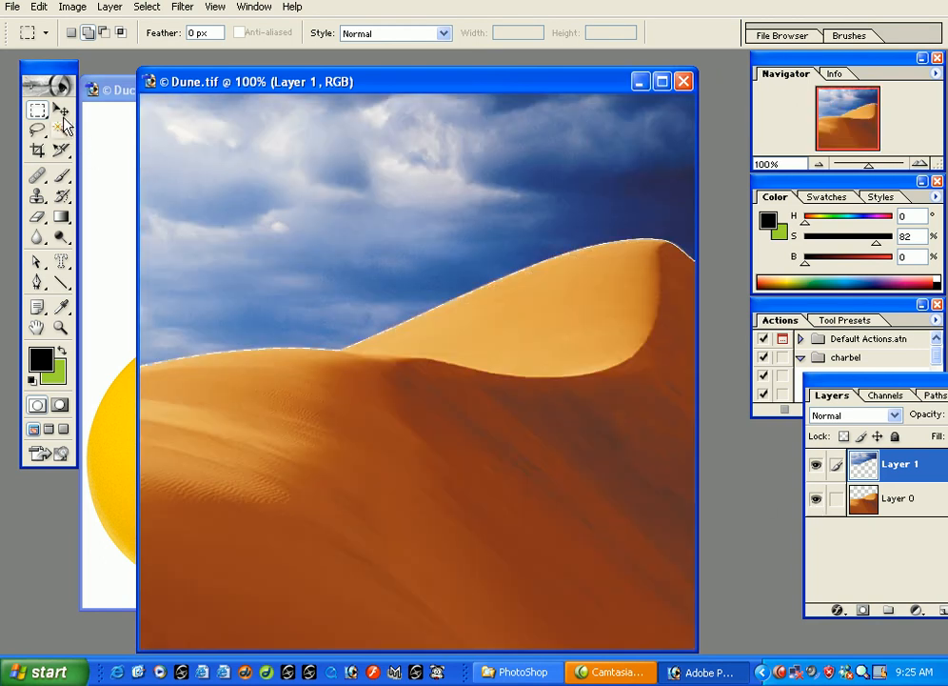
pyautogui.click(62, 111)
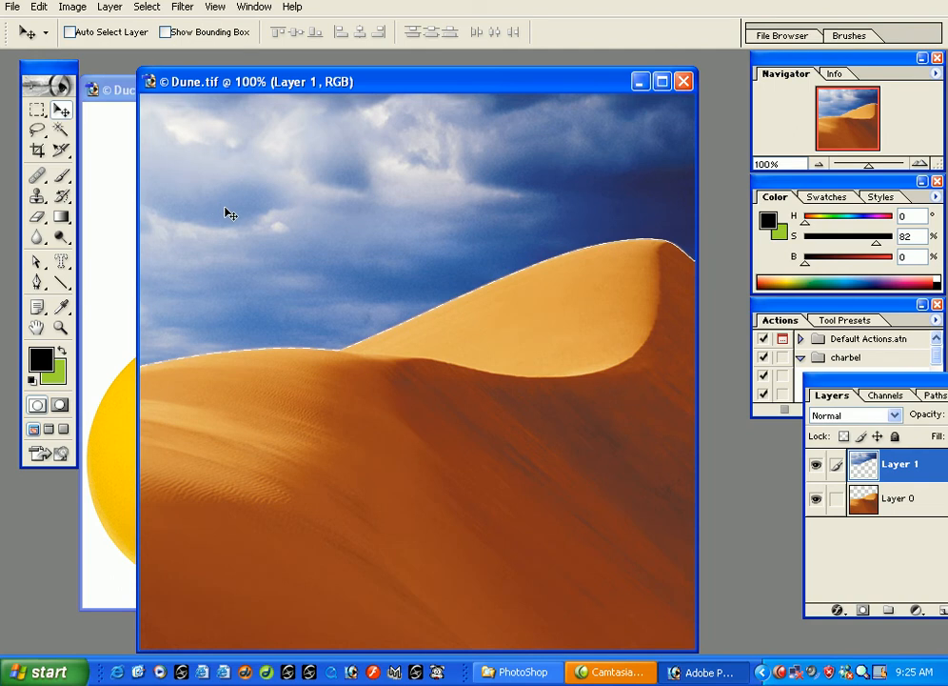
pyautogui.hotkey('ctrl', 'd')
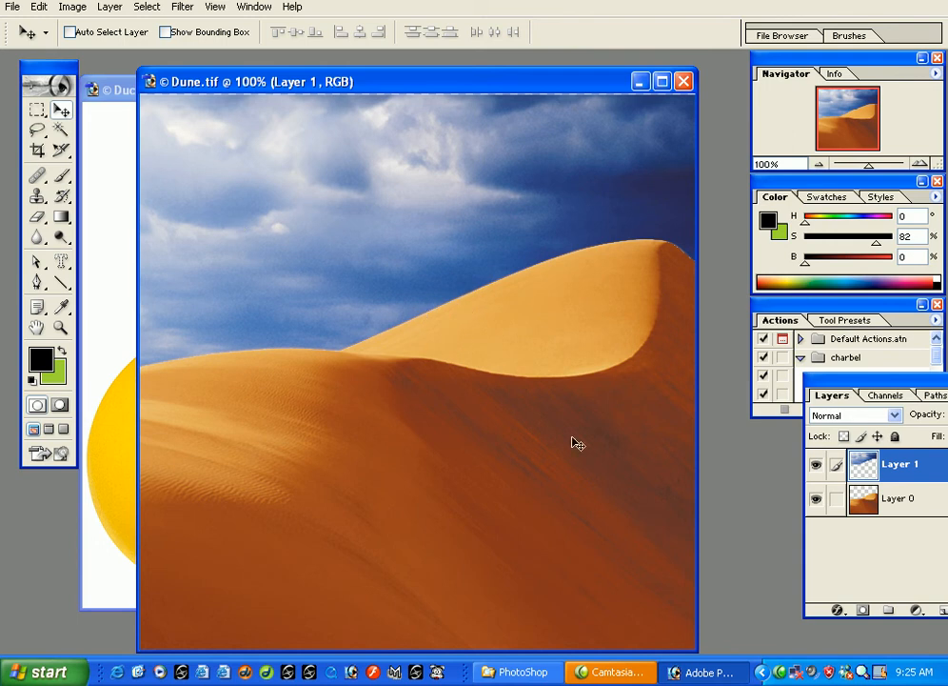
# Step: Examine the seam between sky and dunes and the canvas's top edge at 400% for transparent gaps
pyautogui.moveTo(696, 651); pyautogui.dragTo(762, 655)
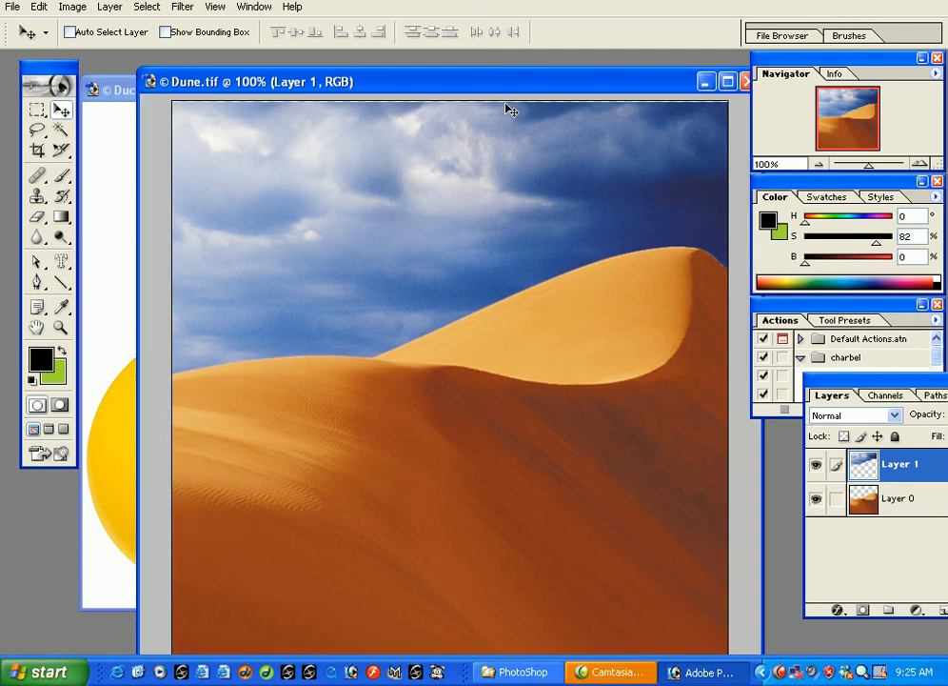
pyautogui.hotkey('ctrl', '+')
pyautogui.hotkey('ctrl', '+')
pyautogui.hotkey('ctrl', '+')
pyautogui.moveTo(448, 154); pyautogui.dragTo(466, 360)
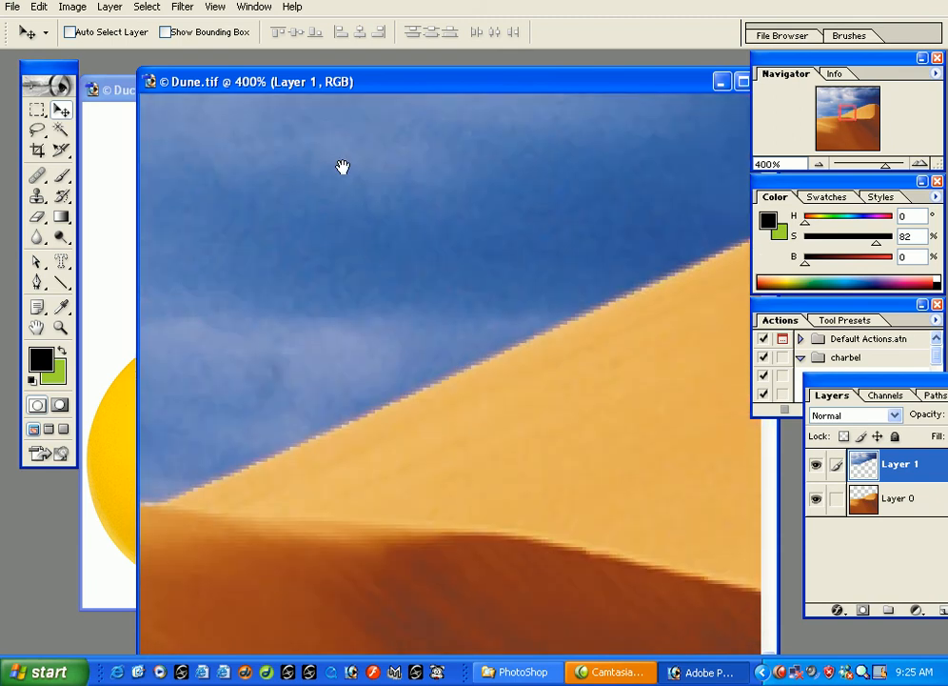
pyautogui.moveTo(377, 238); pyautogui.dragTo(378, 463)
pyautogui.moveTo(271, 82); pyautogui.dragTo(319, 265)
pyautogui.moveTo(345, 304); pyautogui.dragTo(372, 374)
pyautogui.moveTo(360, 330); pyautogui.dragTo(422, 470)
pyautogui.moveTo(386, 348); pyautogui.dragTo(412, 441)
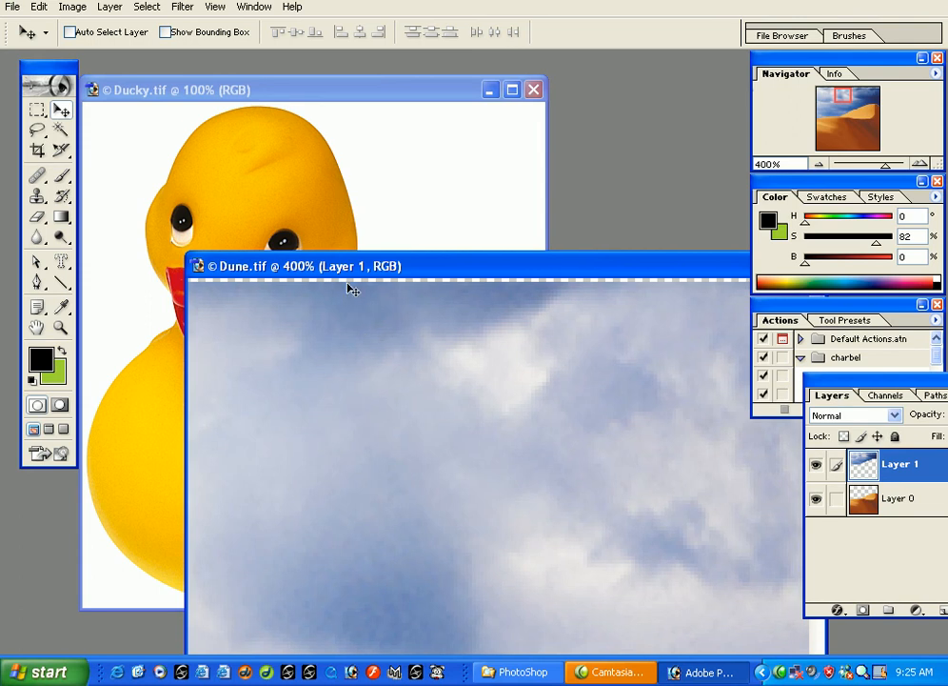
pyautogui.hotkey('ctrl', '-')
pyautogui.hotkey('ctrl', '-')
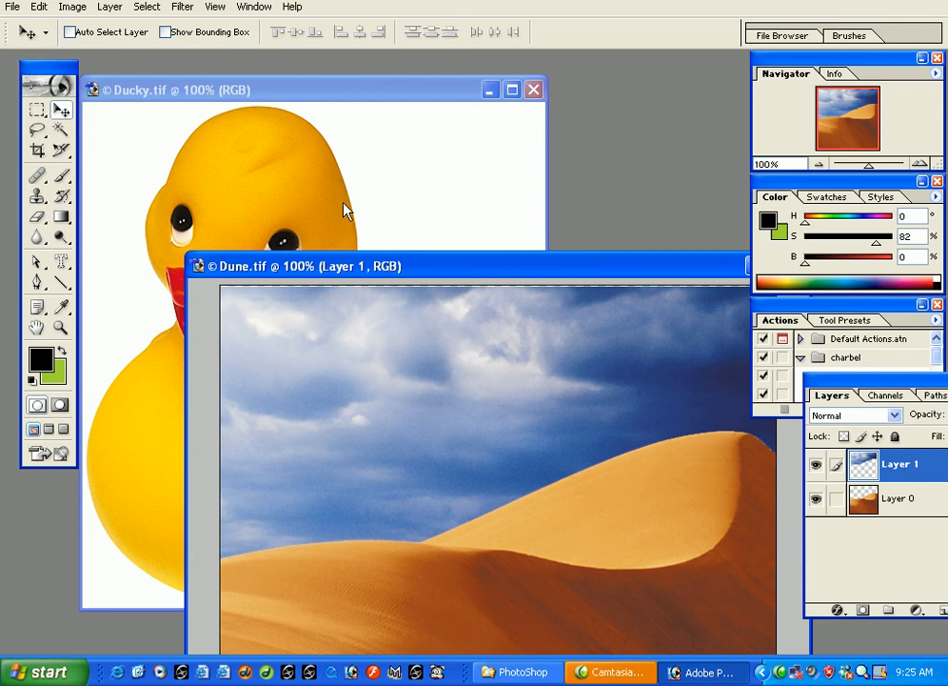
# Step: Clear the Crop tool's fixed width and height and draw a crop frame around the whole canvas
pyautogui.moveTo(386, 266); pyautogui.dragTo(302, 145)
pyautogui.hotkey('ctrl', '-')
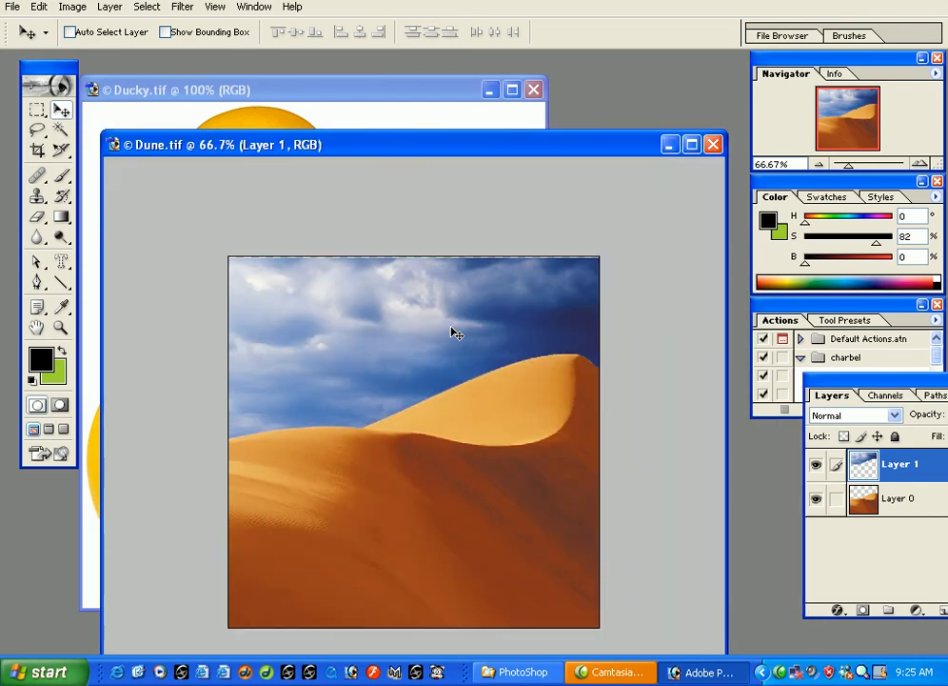
pyautogui.click(37, 152)
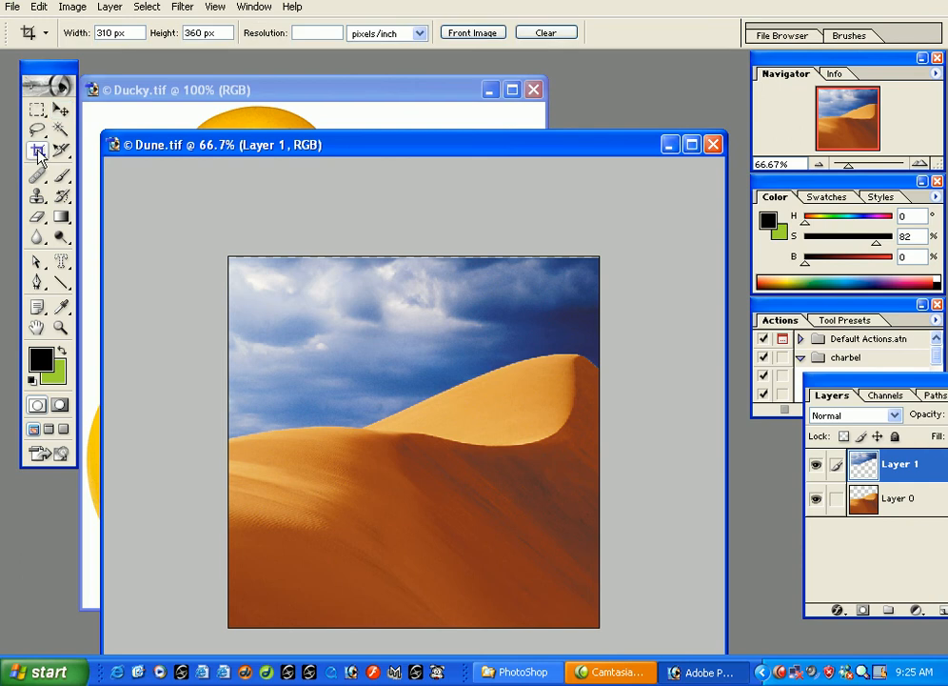
pyautogui.doubleClick(106, 33)
pyautogui.press('BackSpace')
pyautogui.moveTo(223, 32); pyautogui.dragTo(147, 30)
pyautogui.press('BackSpace')
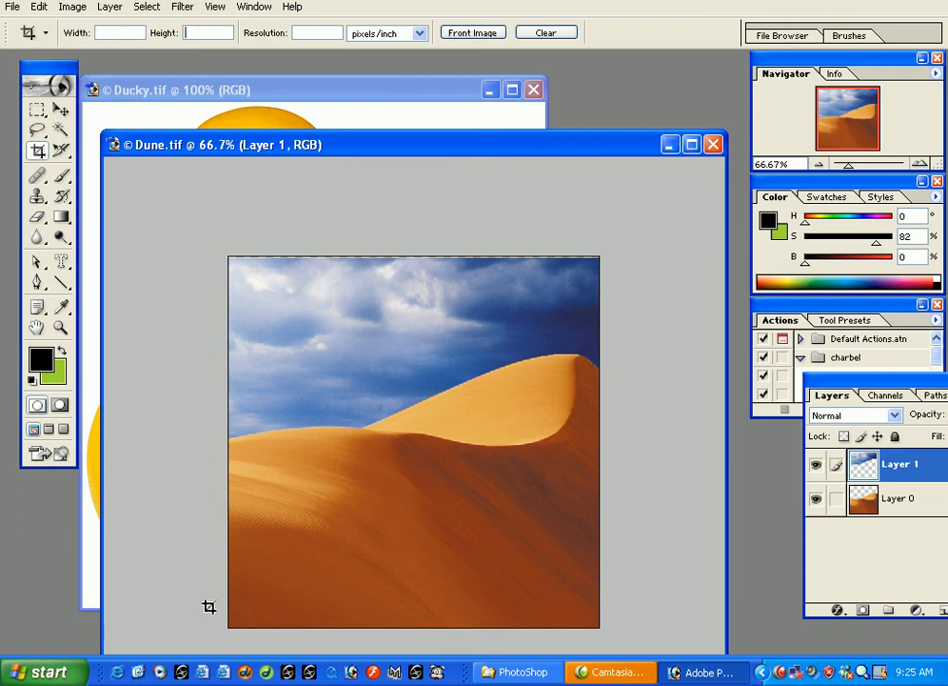
pyautogui.moveTo(217, 636); pyautogui.dragTo(619, 211)
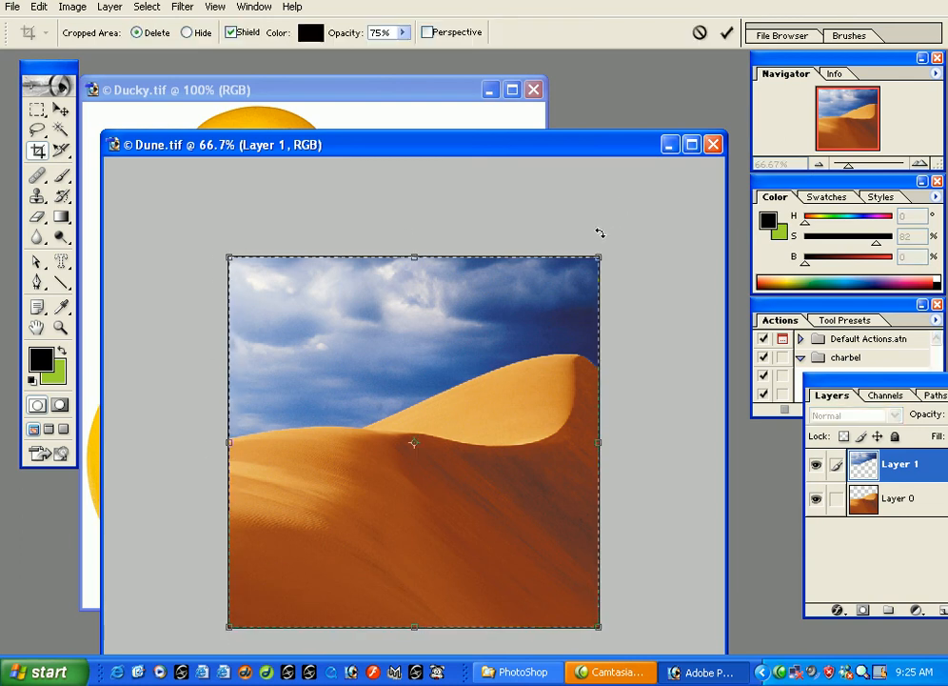
# Step: Pull the crop frame's upper edge just below the transparent strip above the sky and apply the crop
pyautogui.hotkey('ctrl', '+')
pyautogui.hotkey('ctrl', '+')
pyautogui.hotkey('ctrl', '+')
pyautogui.hotkey('ctrl', '+')
pyautogui.hotkey('ctrl', '+')
pyautogui.hotkey('ctrl', '+')
pyautogui.press('space')
pyautogui.moveTo(384, 287); pyautogui.dragTo(405, 652)
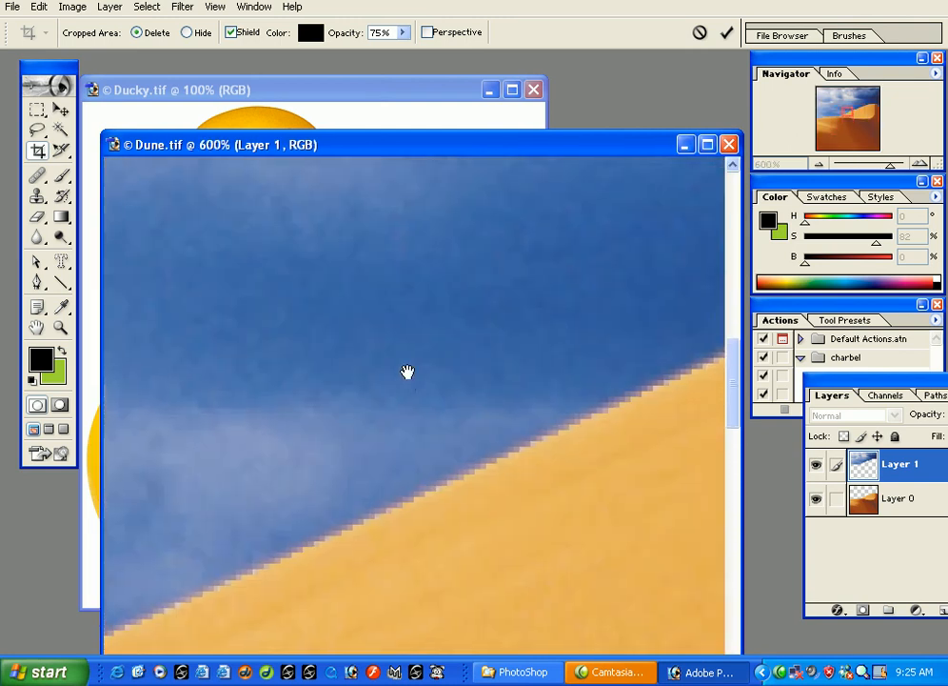
pyautogui.moveTo(408, 392); pyautogui.dragTo(421, 657)
pyautogui.moveTo(437, 357); pyautogui.dragTo(440, 639)
pyautogui.moveTo(402, 341); pyautogui.dragTo(415, 614)
pyautogui.moveTo(419, 279); pyautogui.dragTo(415, 486)
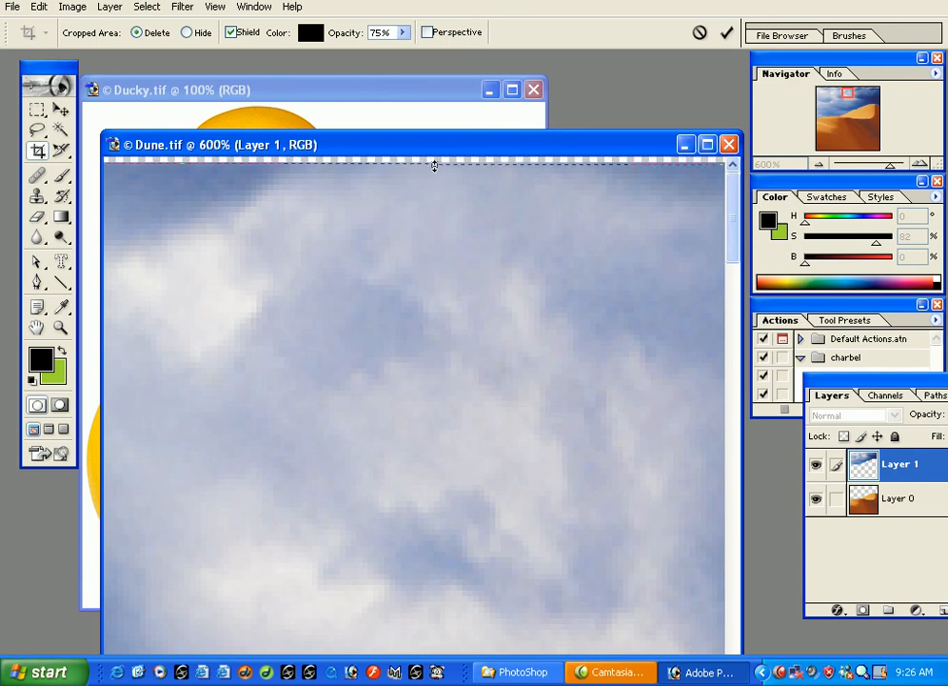
pyautogui.moveTo(435, 164); pyautogui.dragTo(435, 166)
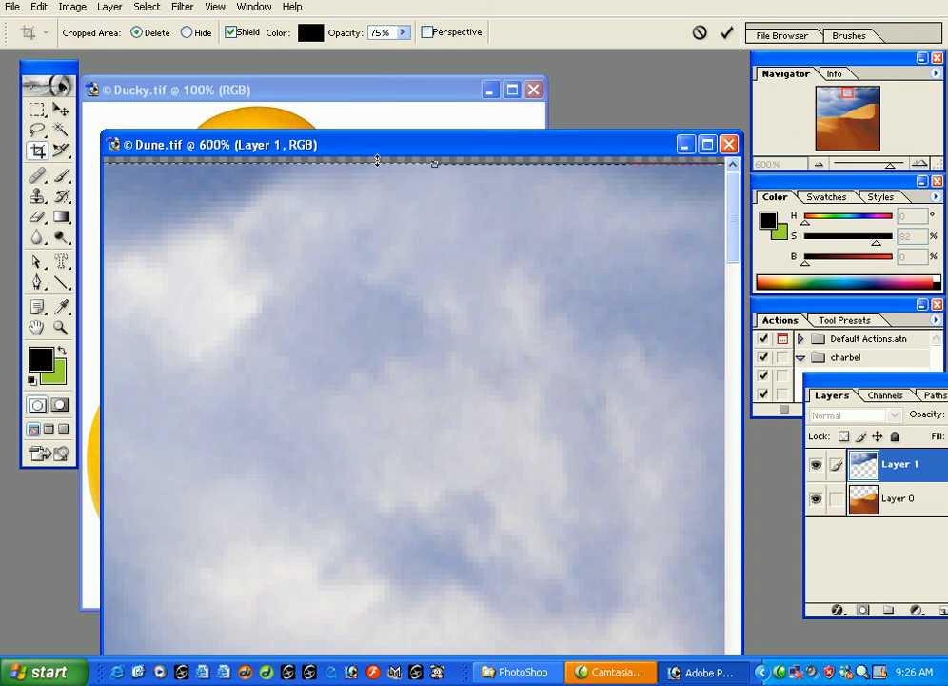
pyautogui.press('Return')
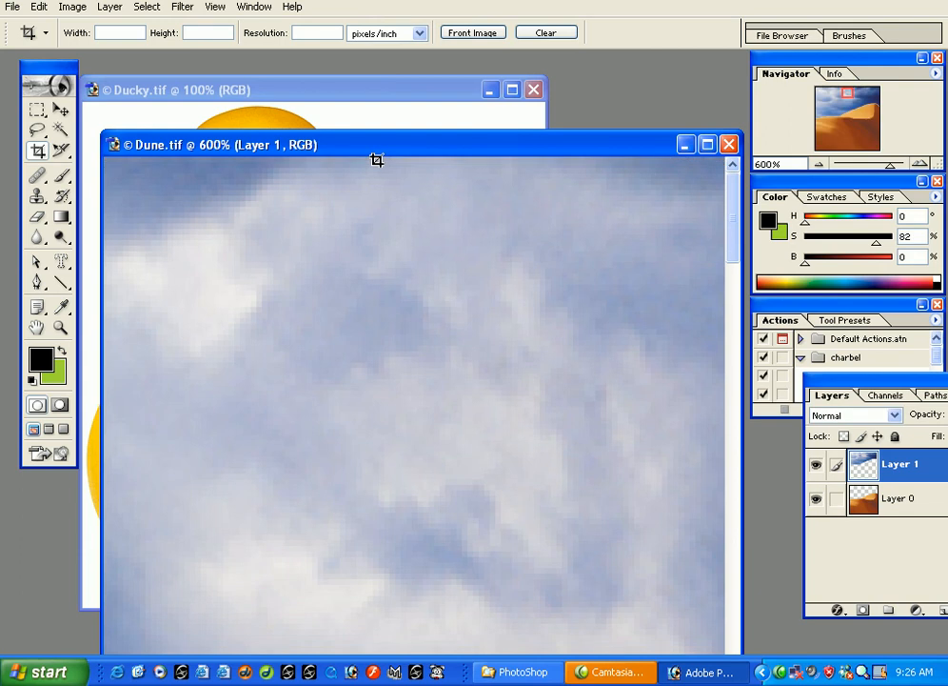
# Step: View the whole cropped image at 66.7% and shift the Dune.tif window up in the workspace
pyautogui.hotkey('ctrl', '-')
pyautogui.hotkey('ctrl', '-')
pyautogui.hotkey('ctrl', '-')
pyautogui.hotkey('ctrl', '-')
pyautogui.hotkey('ctrl', '-')
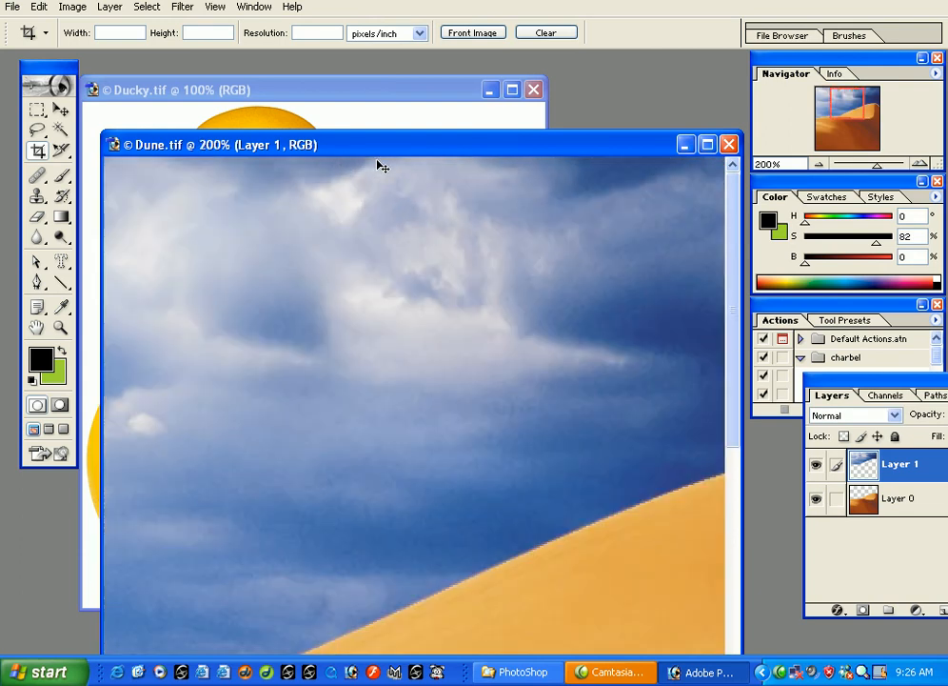
pyautogui.hotkey('ctrl', '-')
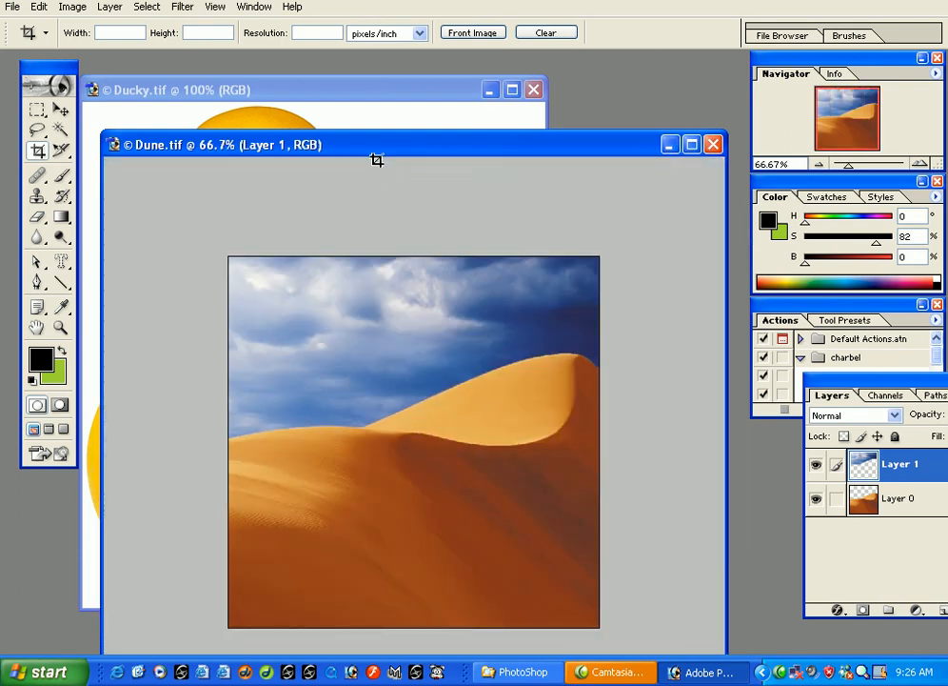
pyautogui.moveTo(390, 139); pyautogui.dragTo(379, 107)
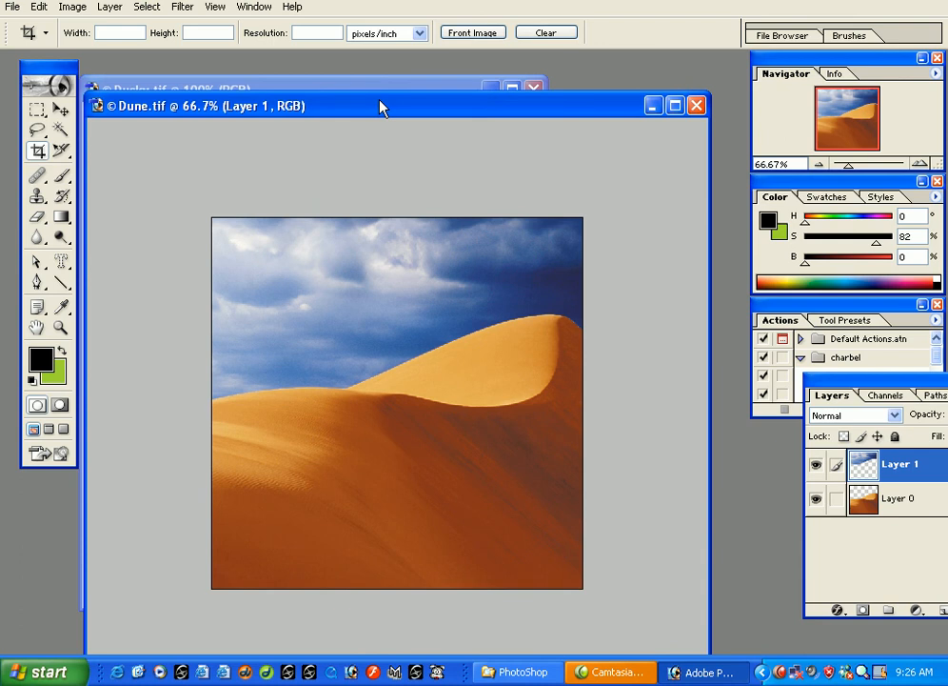